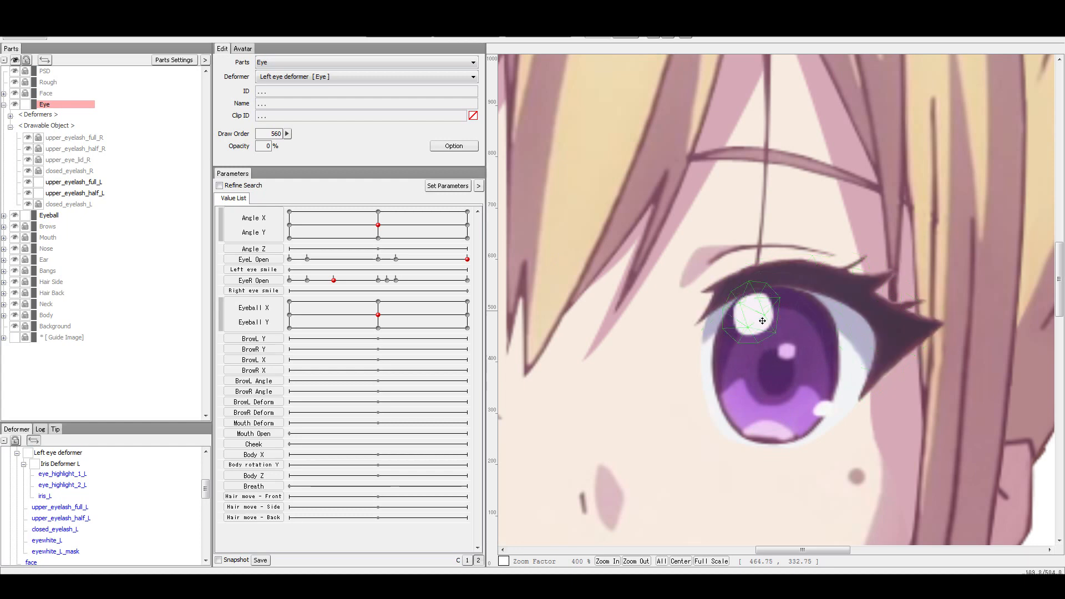
Try moving the left iris mesh up toward the outer eye corner, undo the move and deselect the mesh.
left_click(789, 371)
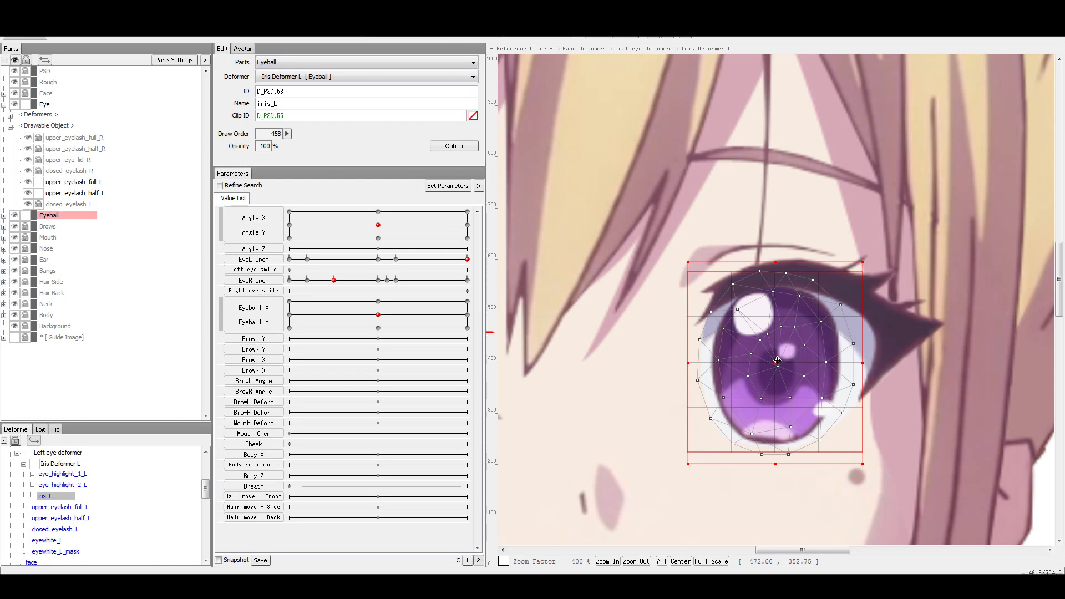
left_click_drag(777, 360, 812, 343)
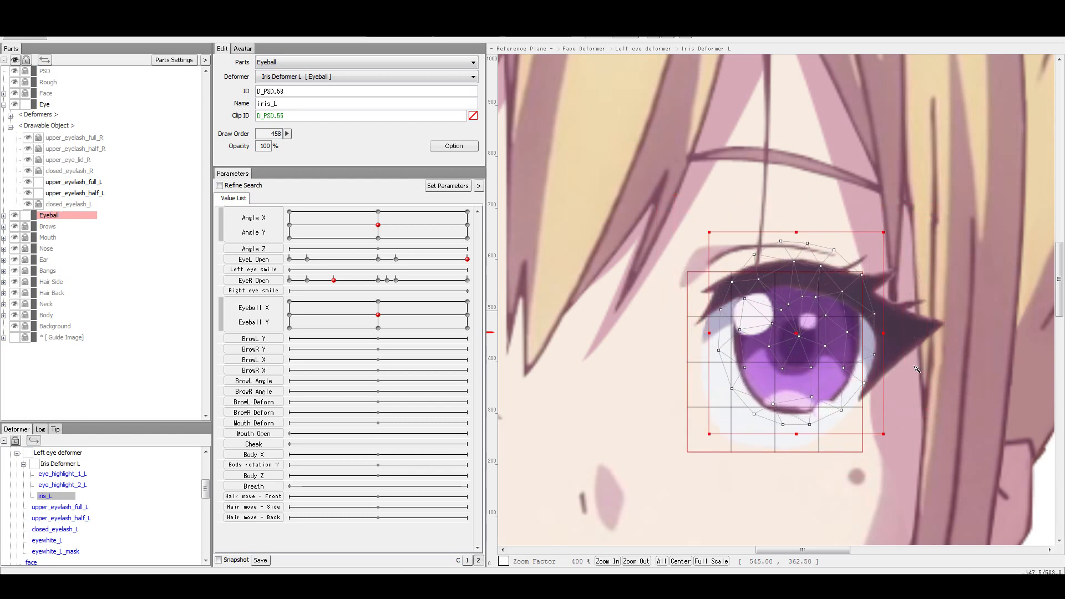
key("ctrl+z")
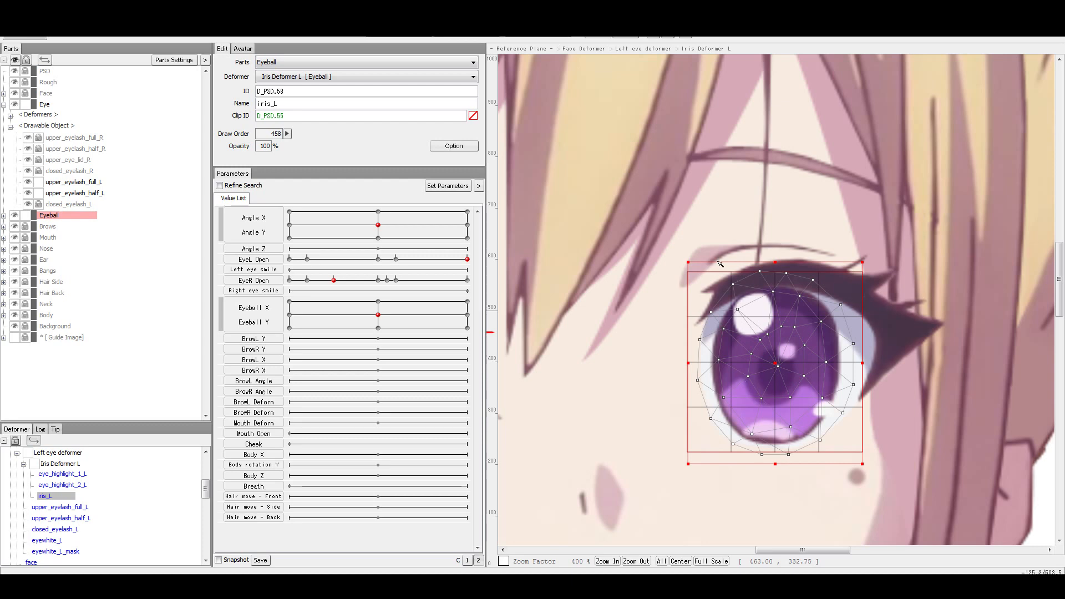
left_click(824, 218)
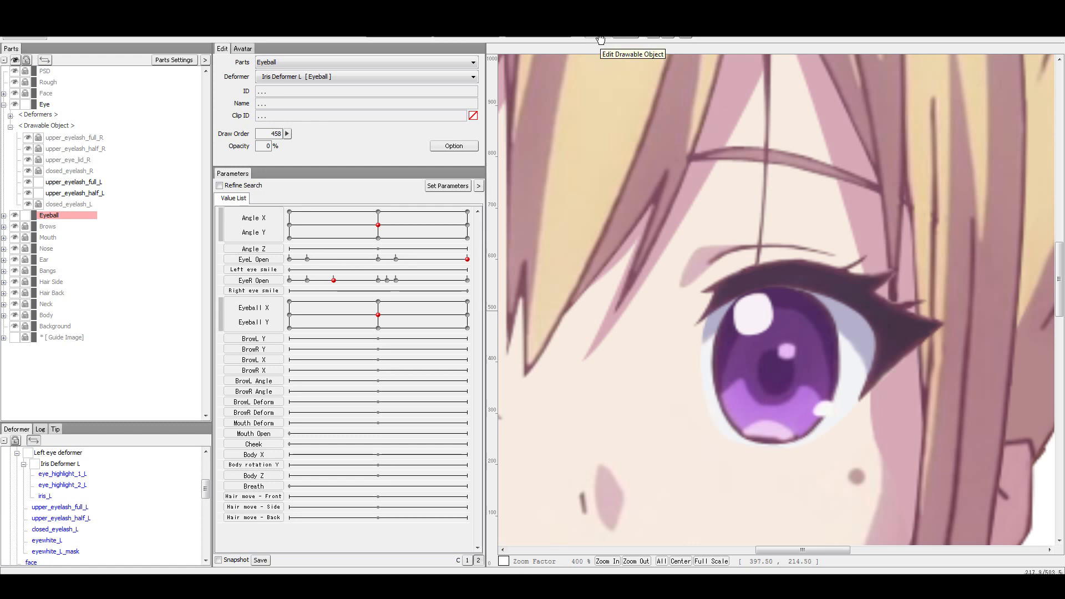
Switch to deformer editing to inspect Iris Deformer L and the Left eye deformer, and return to drawable object editing.
left_click(629, 39)
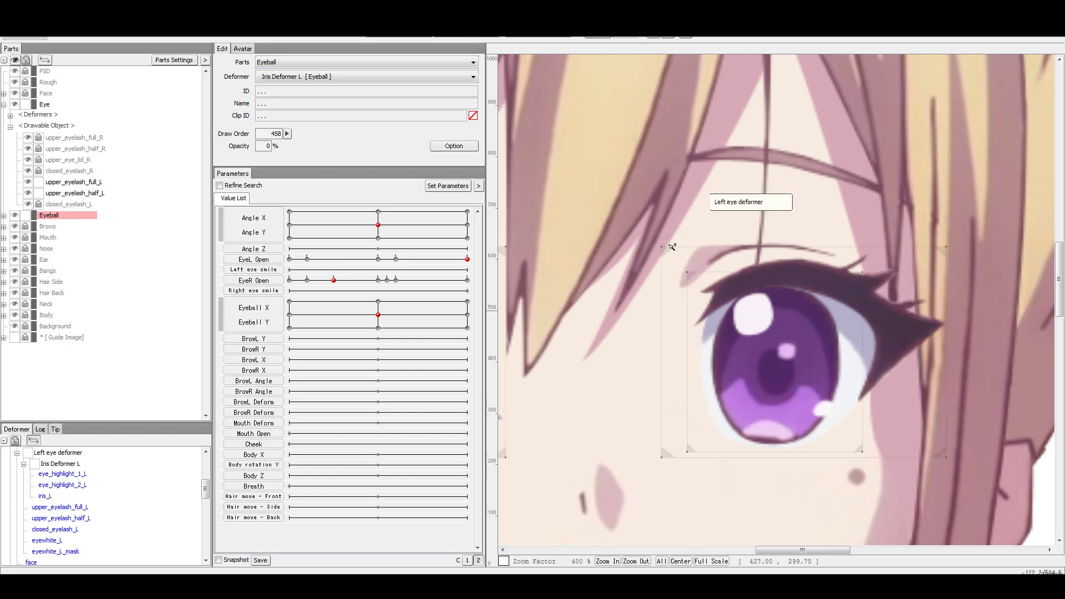
left_click(693, 267)
left_click(693, 276)
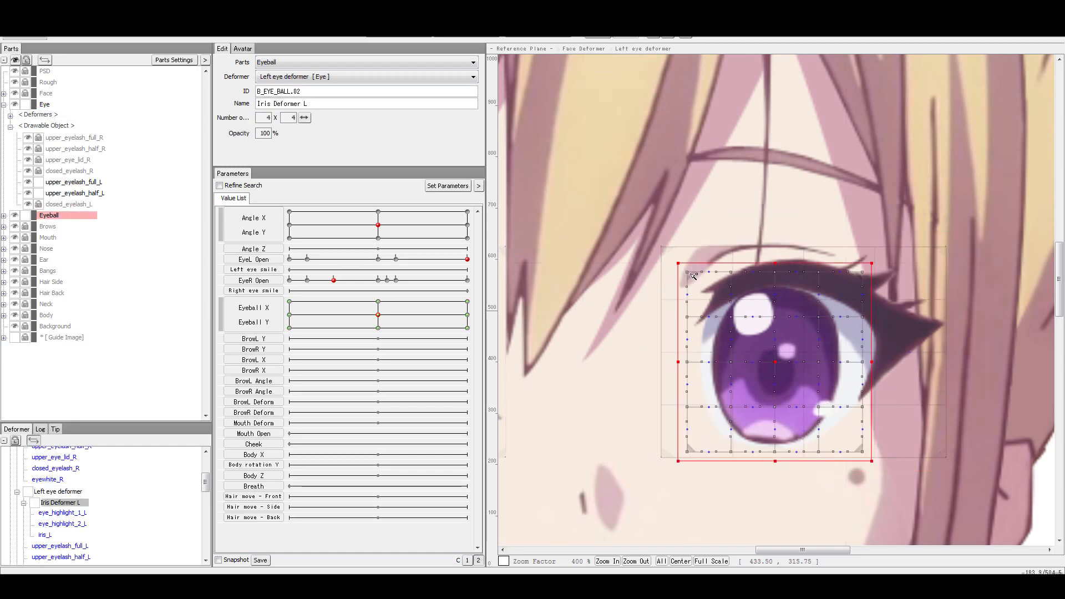
left_click(693, 269)
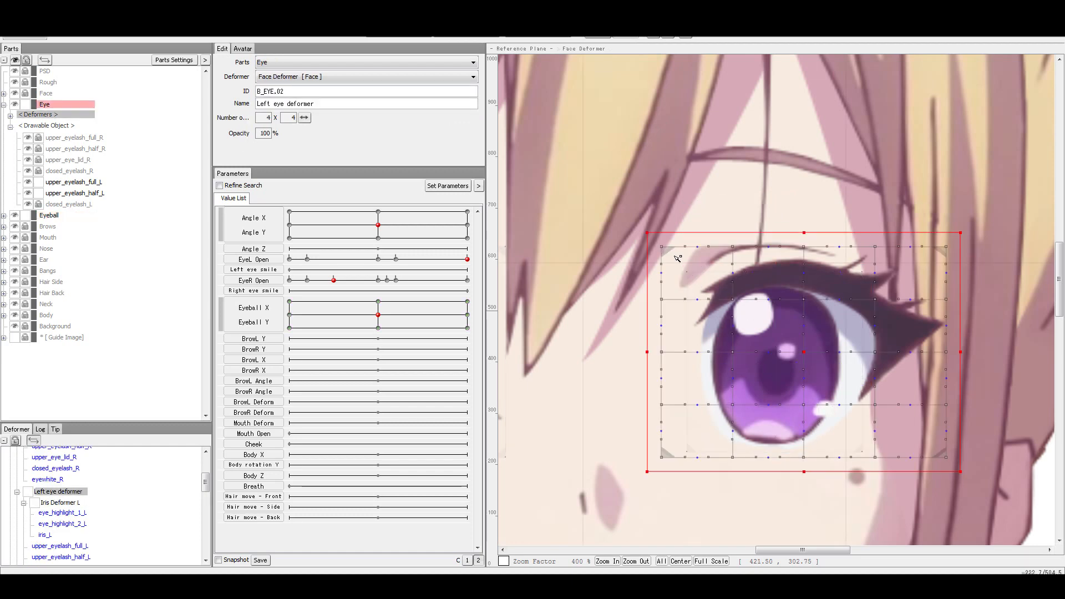
left_click(593, 38)
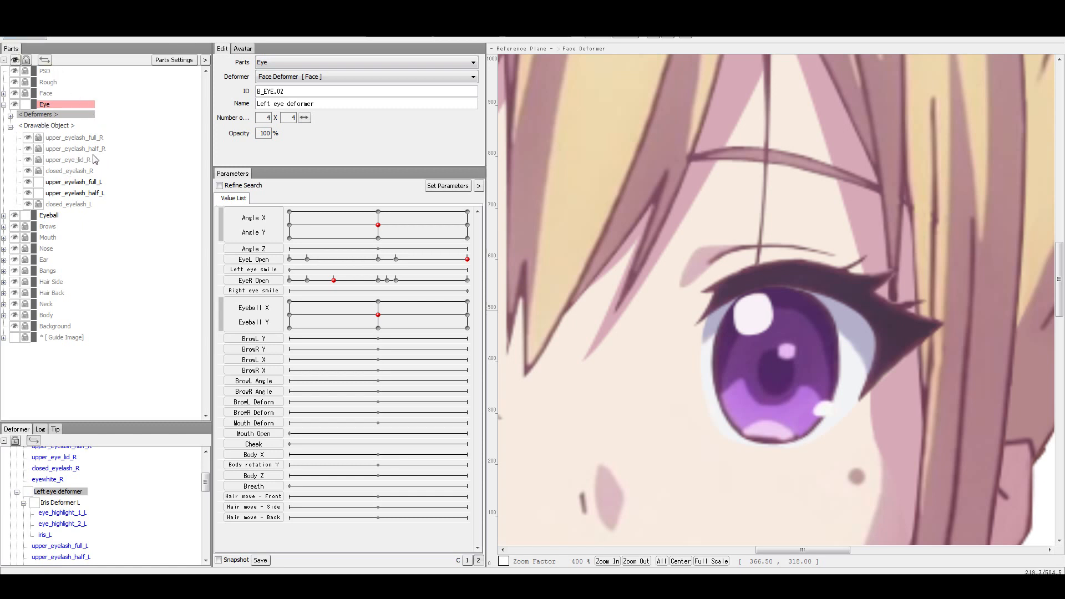
Examine the meshes of the Eye and Eyeball parts, including upper_eye_lid_R and upper_eyelash_half_L.
left_click(85, 169)
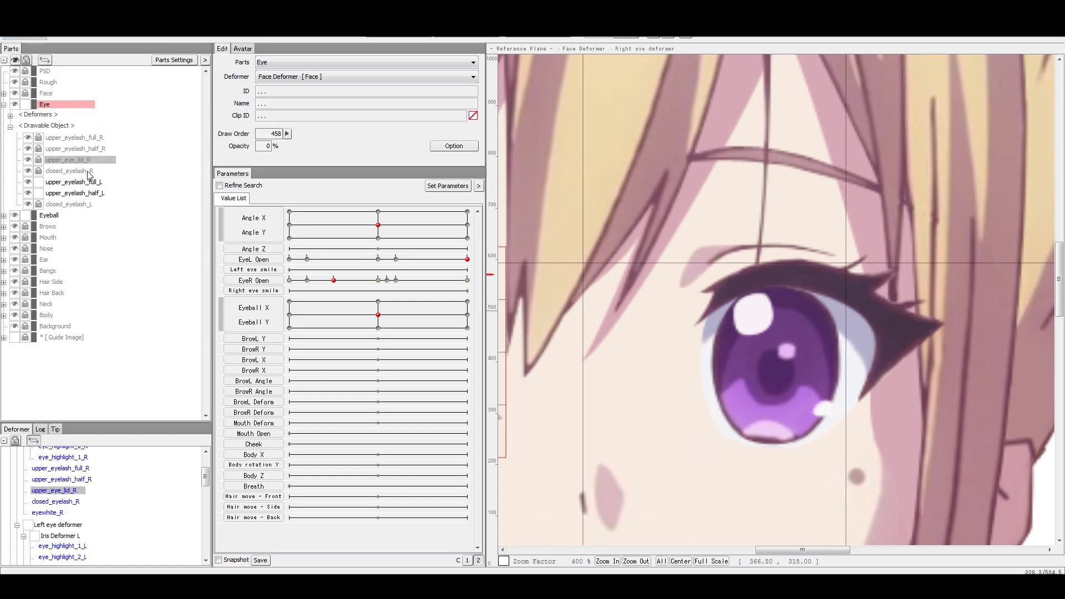
left_click(66, 105)
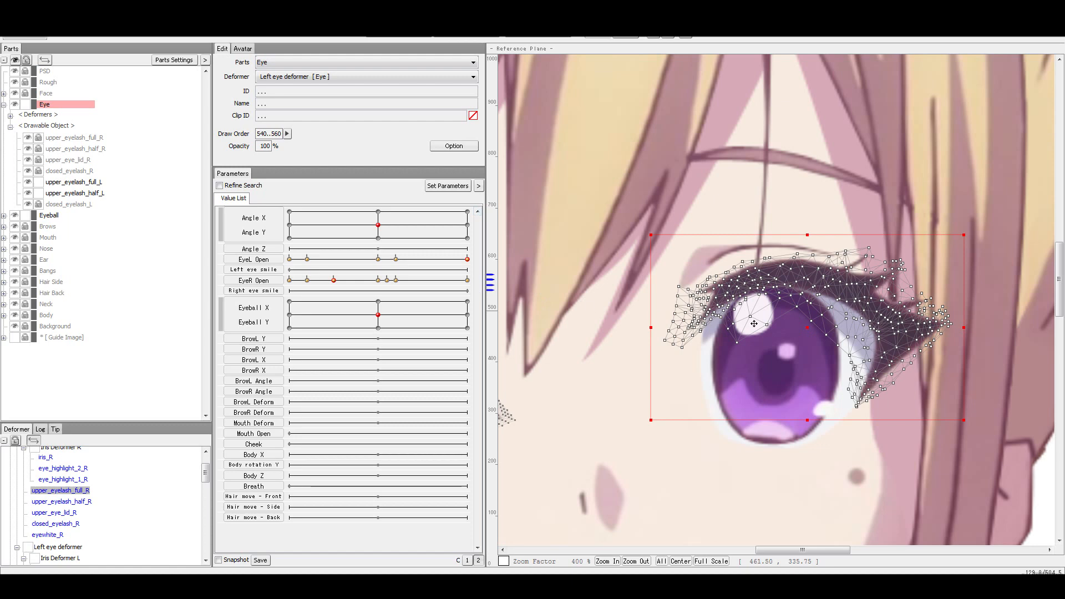
left_click(46, 215)
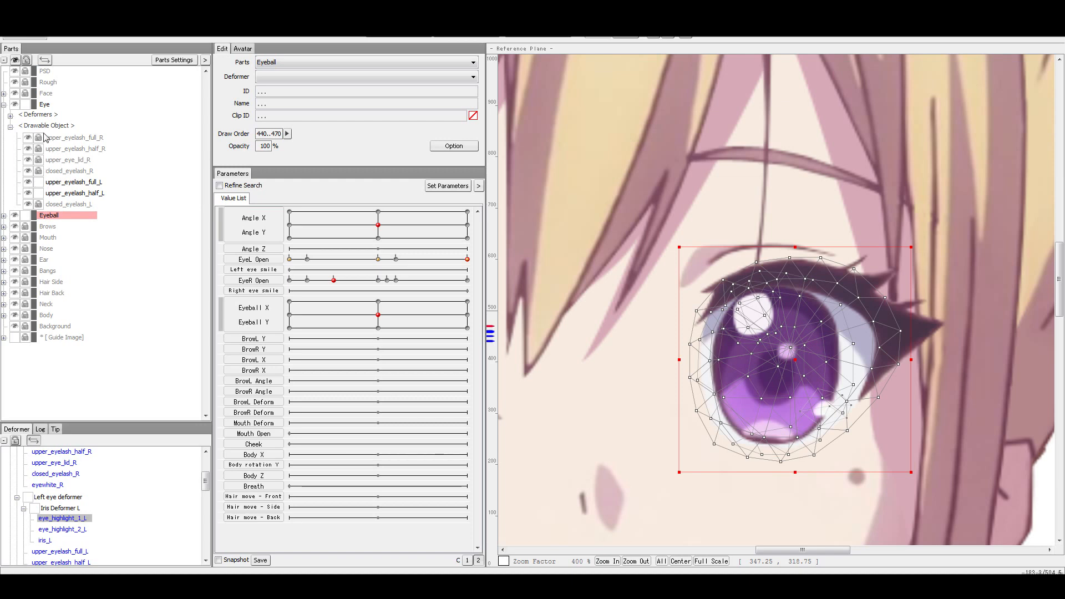
left_click(69, 193)
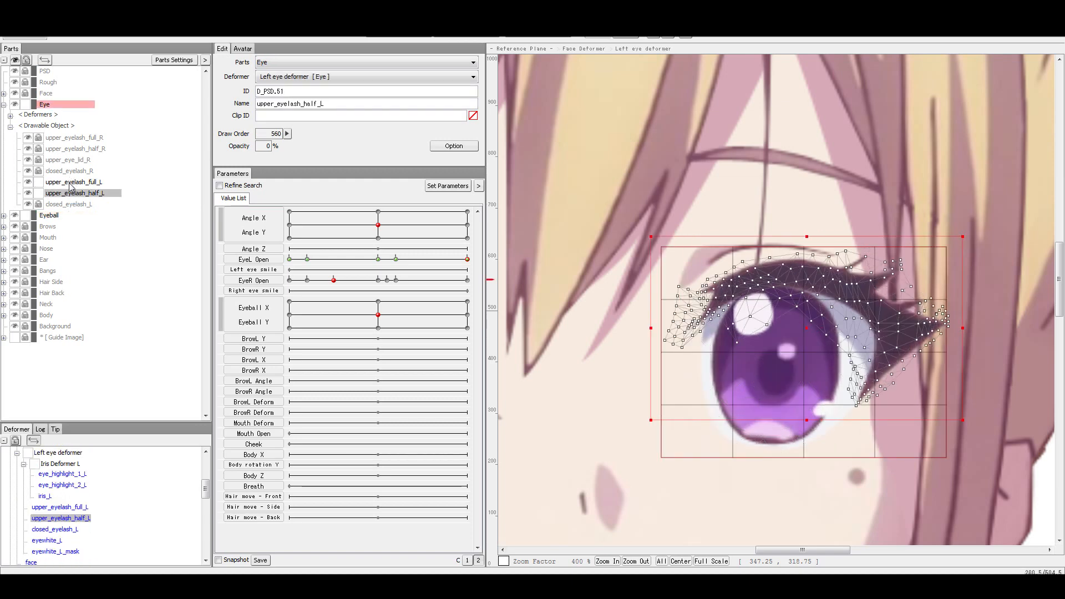
Expand the Eye part's deformers and inspect the Right eye deformer and Left eye deformer.
left_click(10, 116)
left_click(60, 127)
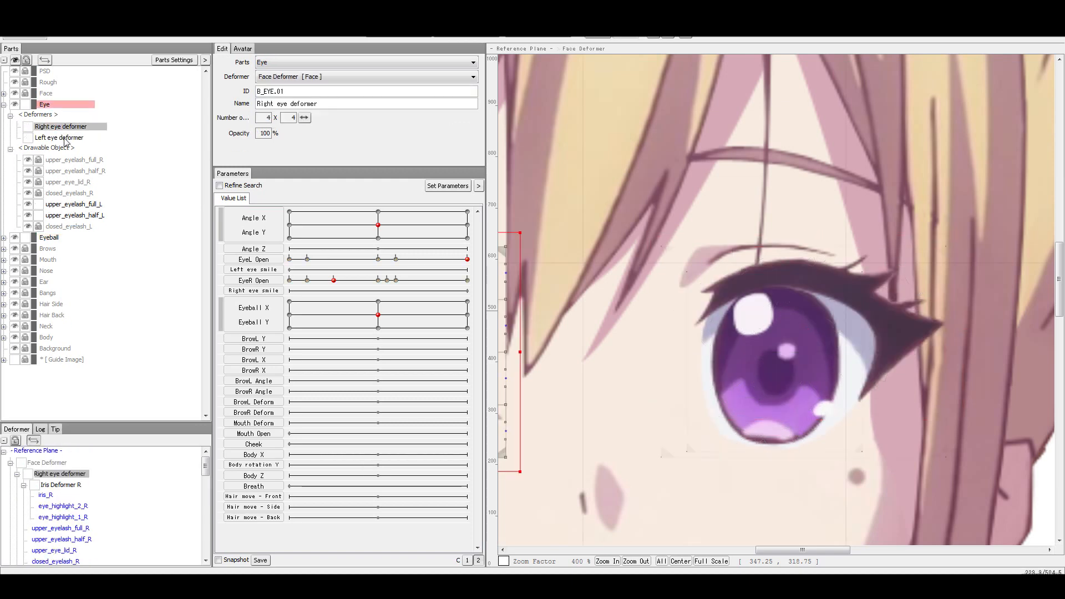
left_click(60, 138)
Go through the Eye part's drawable objects one by one, comparing the right-eye and left-eye eyelash and eyelid meshes.
left_click(75, 171)
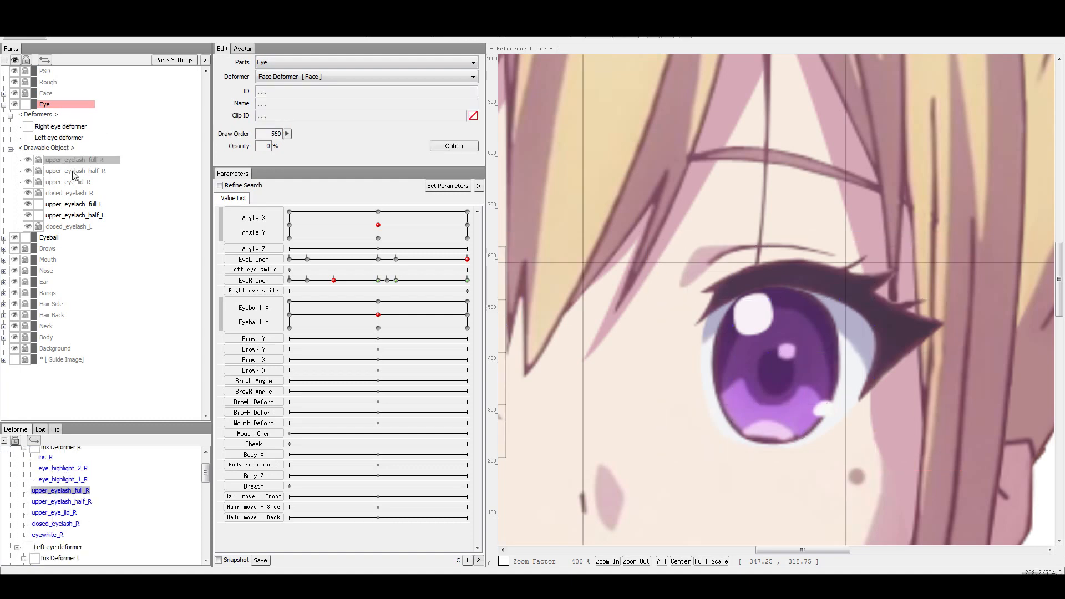
left_click(75, 184)
left_click(76, 194)
left_click(78, 205)
left_click(78, 215)
key("Up")
key("Up")
key("Up")
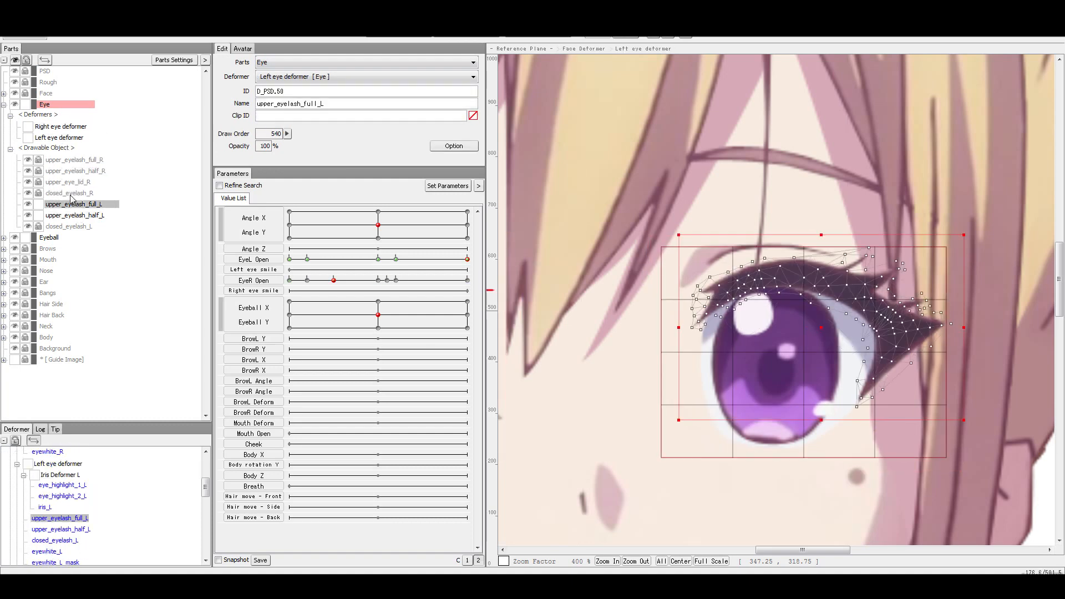
left_click(71, 192)
left_click(71, 185)
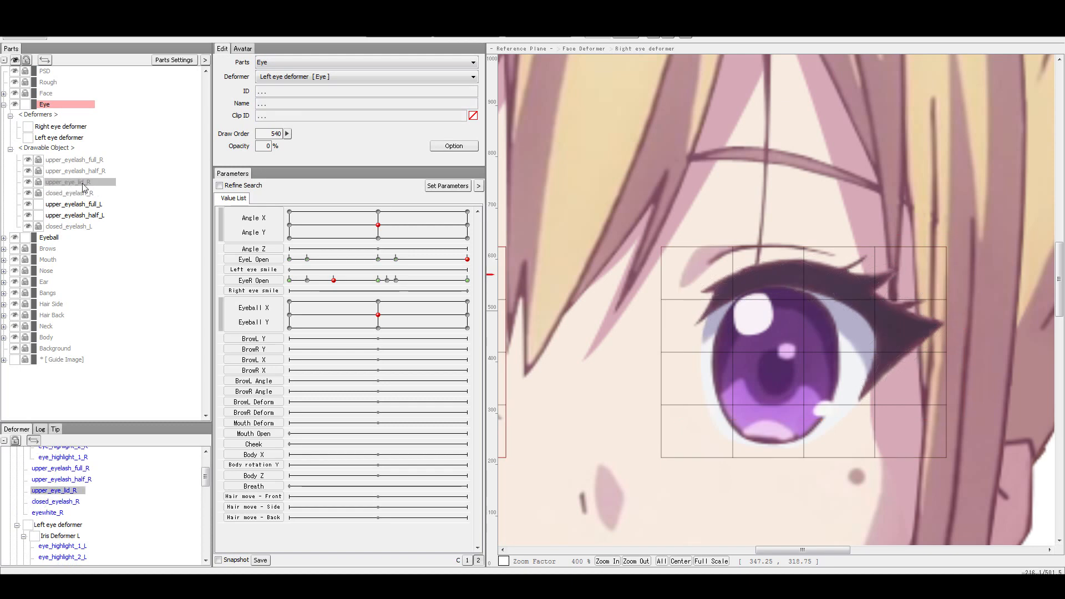
mouse_move(826, 552)
left_mouse_down()
mouse_move(778, 552)
mouse_move(823, 551)
left_mouse_up()
left_click(78, 215)
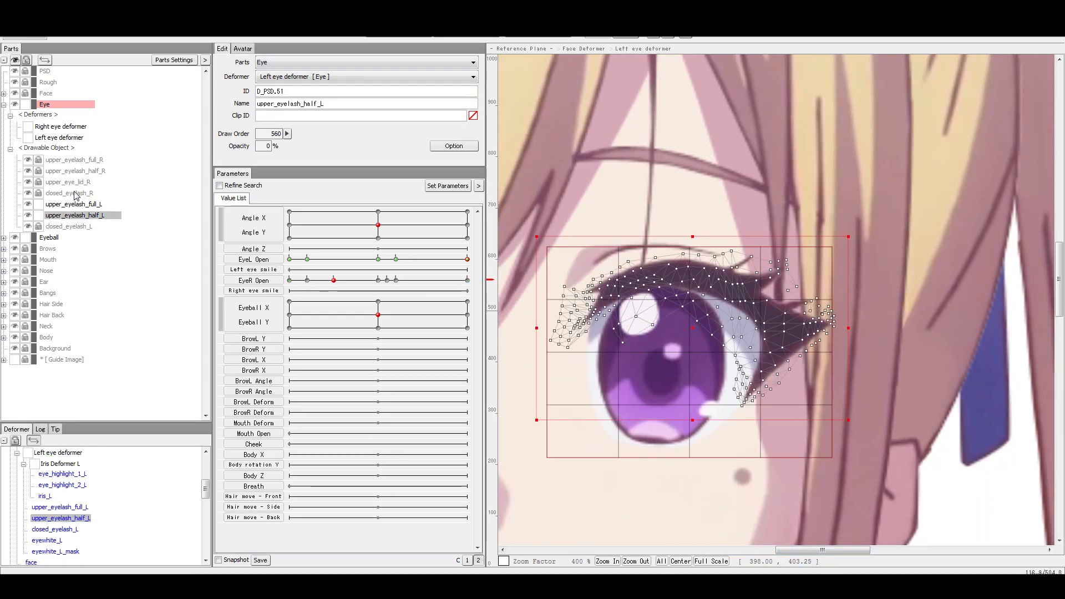
left_click(77, 193)
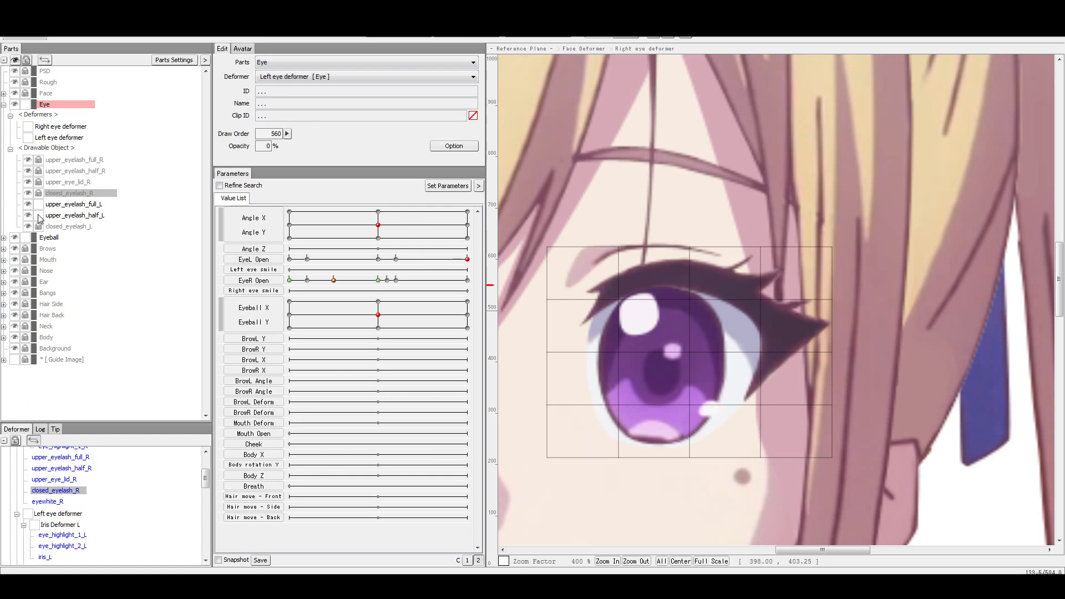
Lock upper_eyelash_half_L and upper_eyelash_full_L, and set EyeL Open to 0.85 with upper_eyelash_full_L selected.
left_click(37, 215)
left_click(37, 206)
left_click(90, 206)
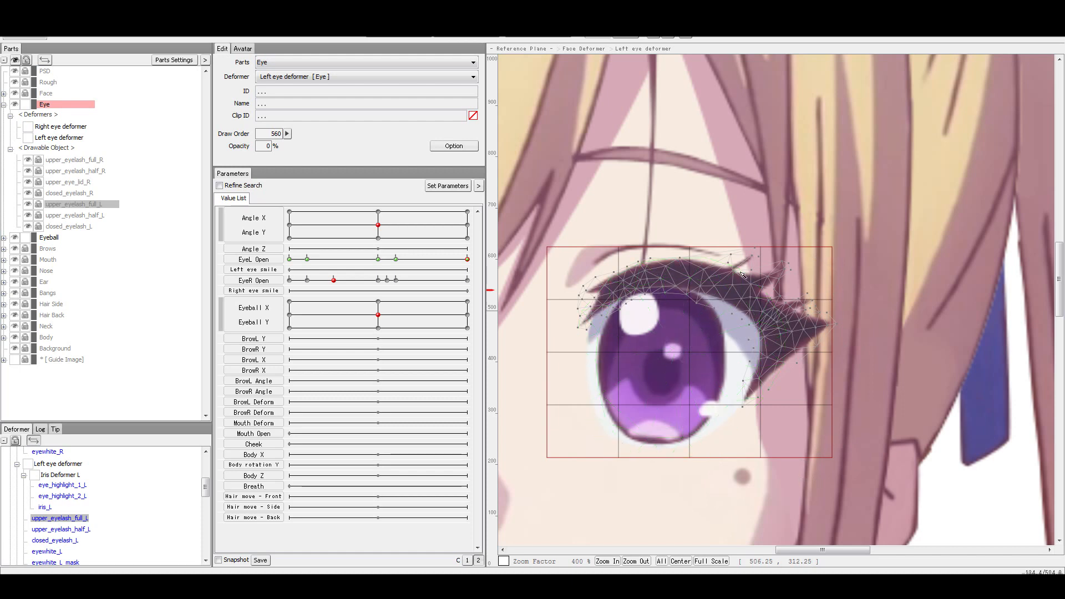
left_click(441, 259)
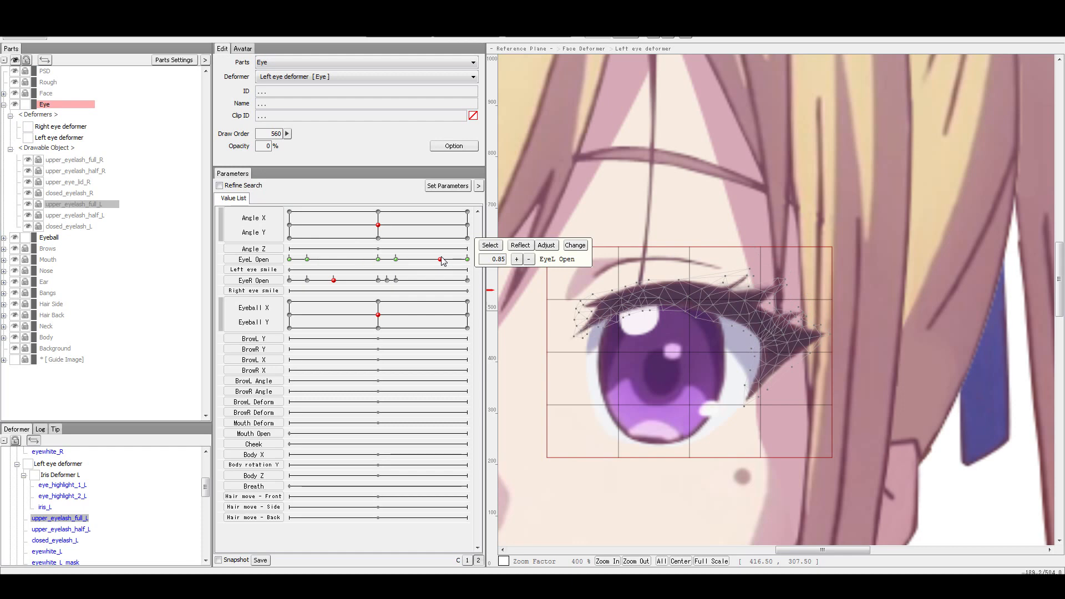
Unlock and select upper_eyelash_full_L, and preview how it deforms as EyeL Open moves between its keys, including 0.78 and 0.79.
left_click(39, 204)
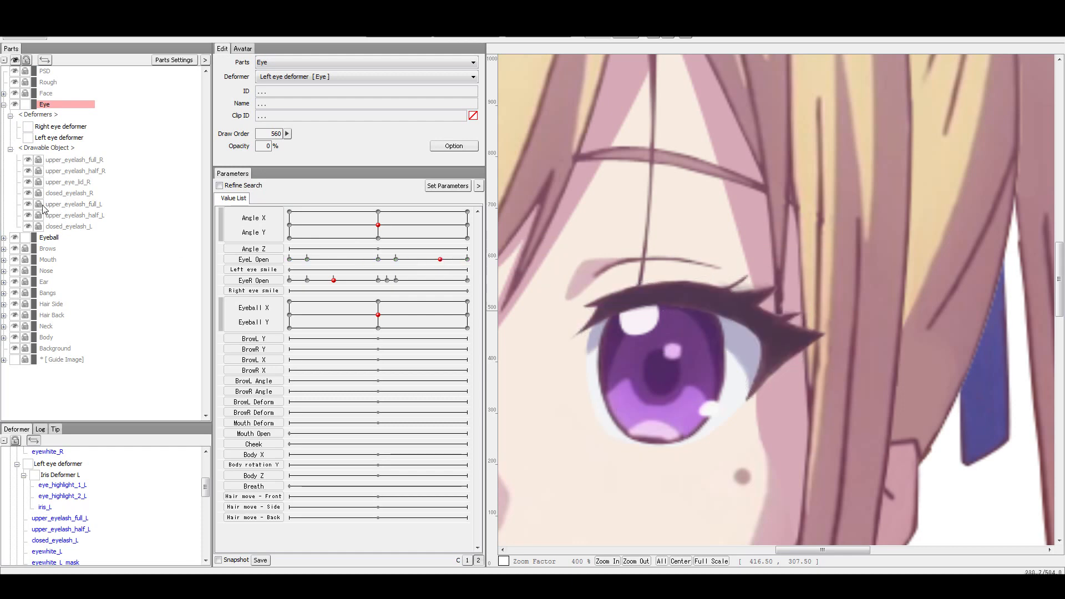
left_click(52, 206)
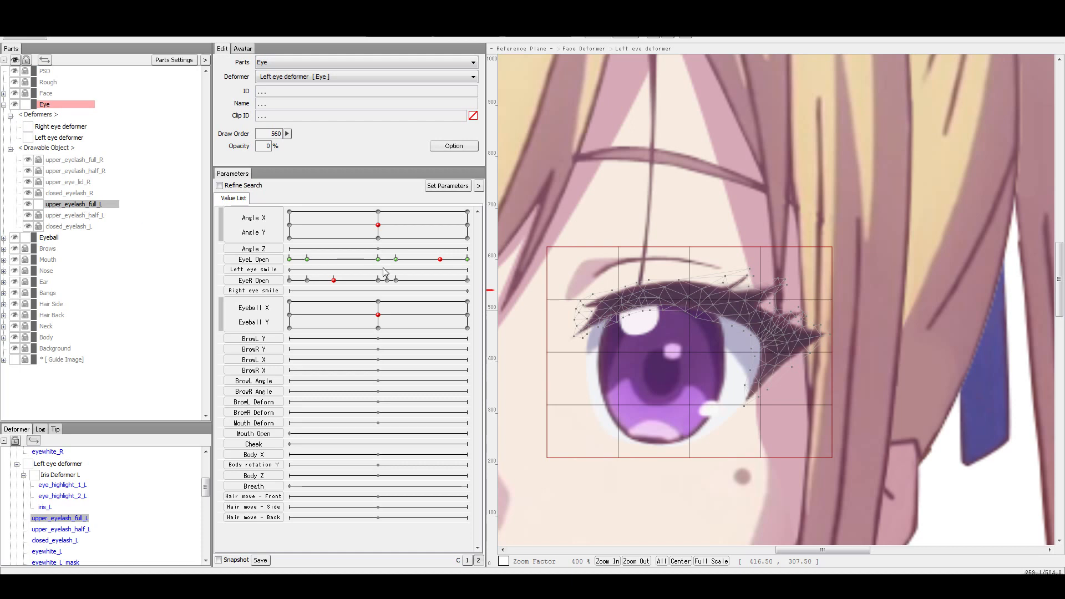
mouse_move(440, 259)
left_mouse_down()
mouse_move(469, 268)
mouse_move(407, 265)
mouse_move(430, 268)
left_mouse_up()
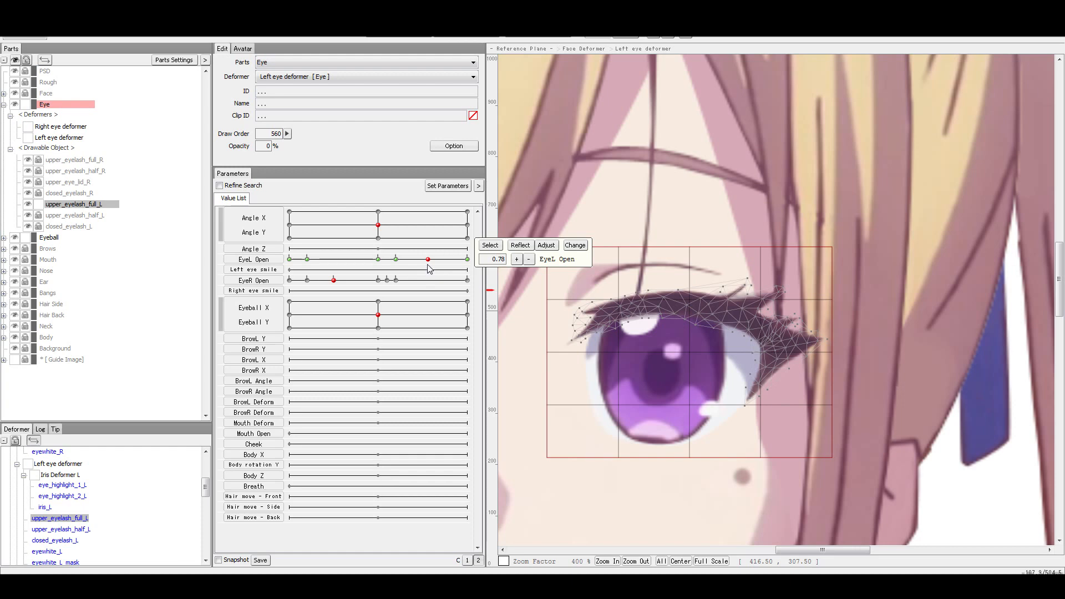
left_click_drag(429, 261, 453, 260)
left_click(397, 260)
mouse_move(397, 265)
left_mouse_down()
mouse_move(469, 271)
mouse_move(430, 267)
left_mouse_up()
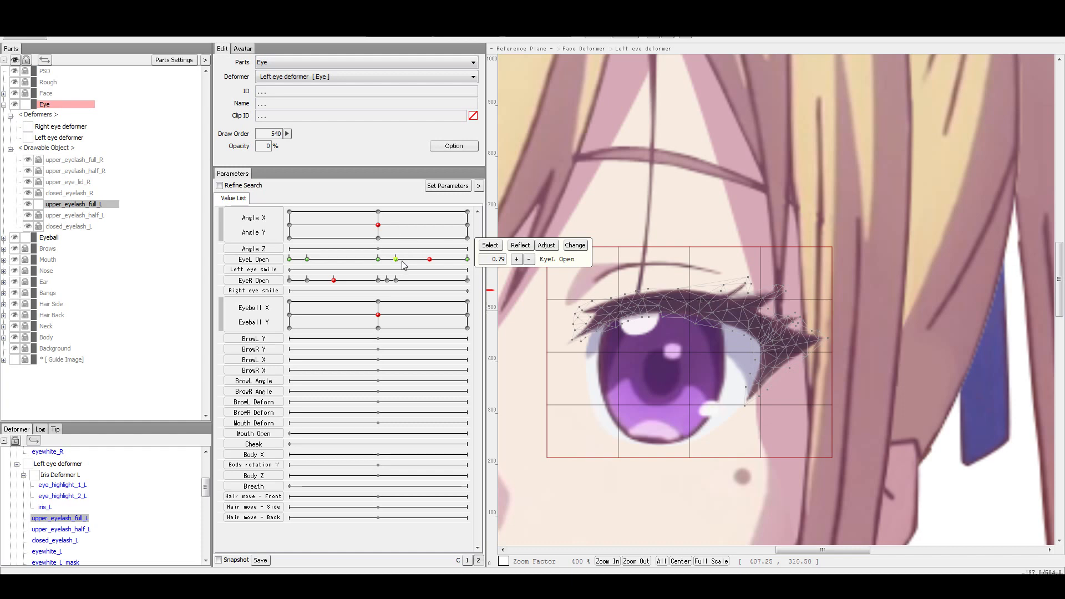
Set EyeL Open to 1.00 and examine the vertices of the upper_eyelash_full_L mesh up close.
left_click(467, 259)
left_click(671, 272)
scroll(649, 257, "up", 2)
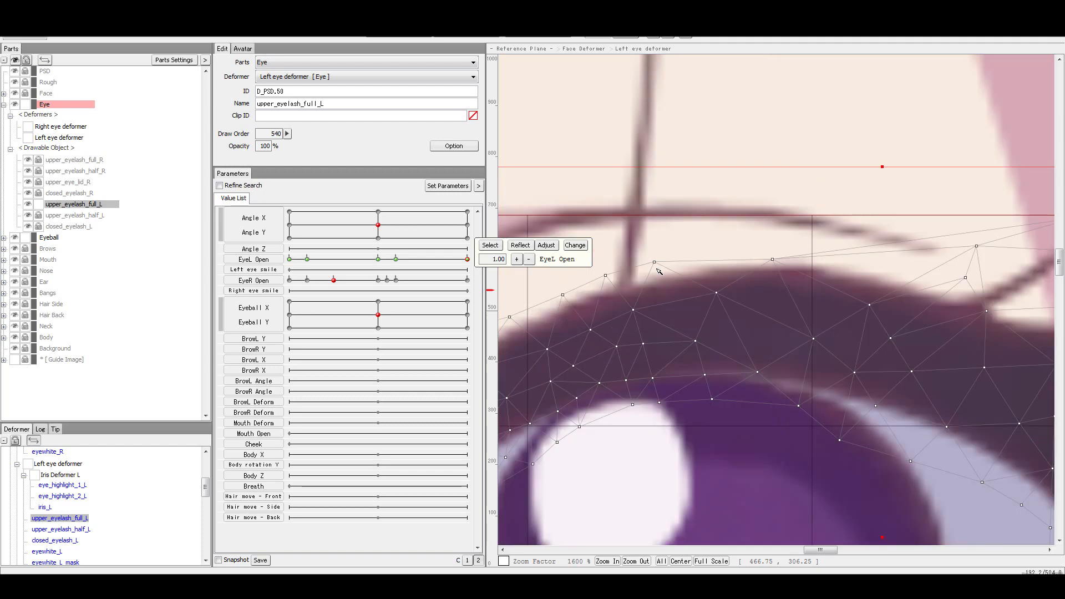
scroll(657, 269, "down", 2)
scroll(657, 268, "up", 1)
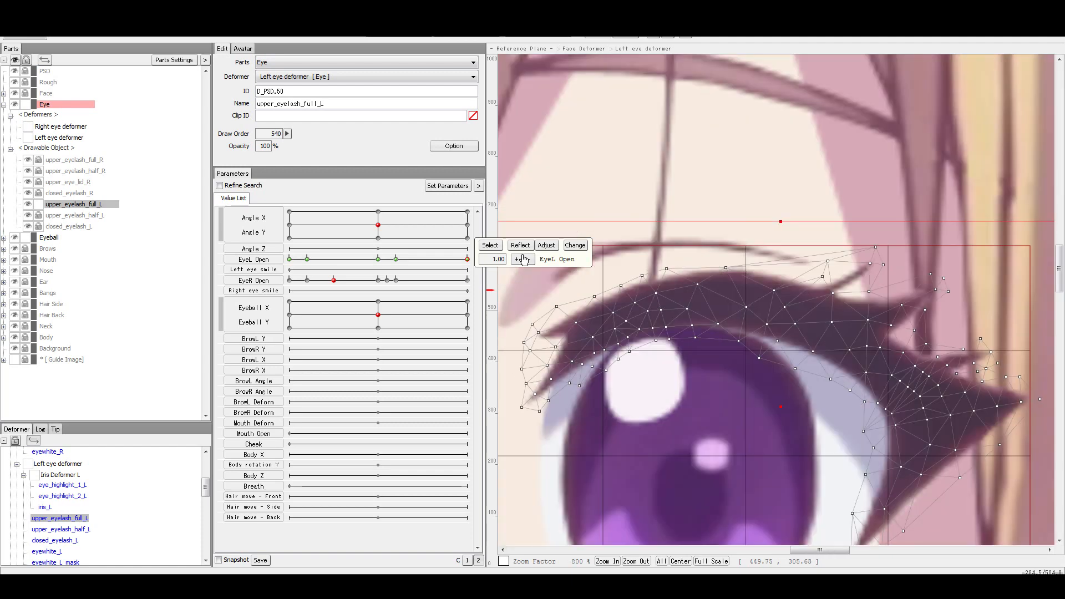
left_click_drag(452, 257, 606, 298)
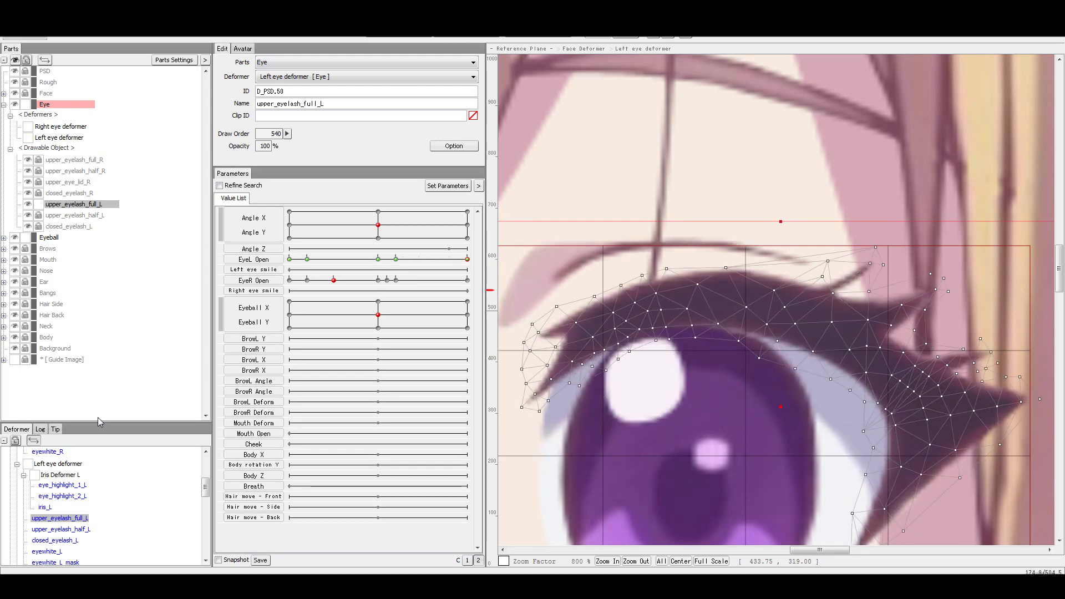
Enlarge the deformer hierarchy area and select eye_highlight_2_L under Iris Deformer L.
left_click_drag(96, 423, 96, 243)
left_click(62, 317)
scroll(33, 311, "up", 4)
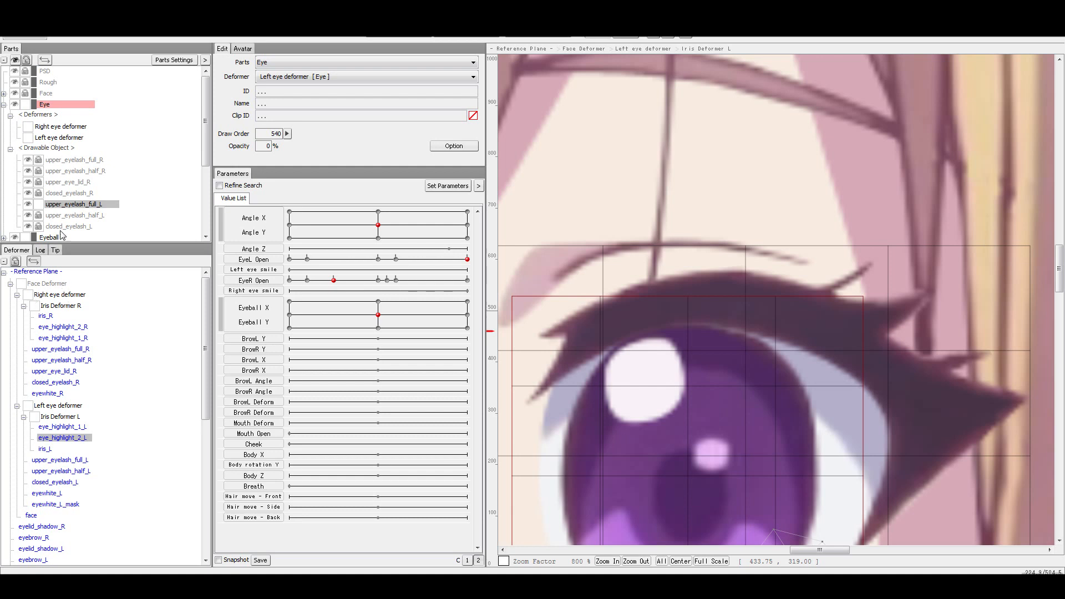
Collapse and re-expand the Eye part with all its drawable objects selected.
left_click(90, 171)
left_click(4, 106)
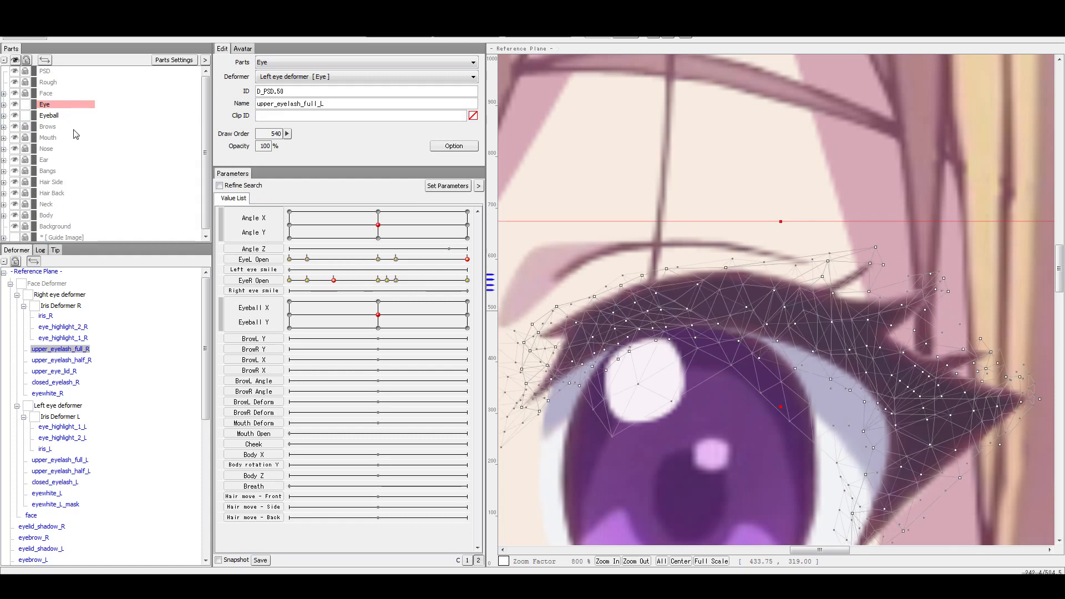
left_click(4, 104)
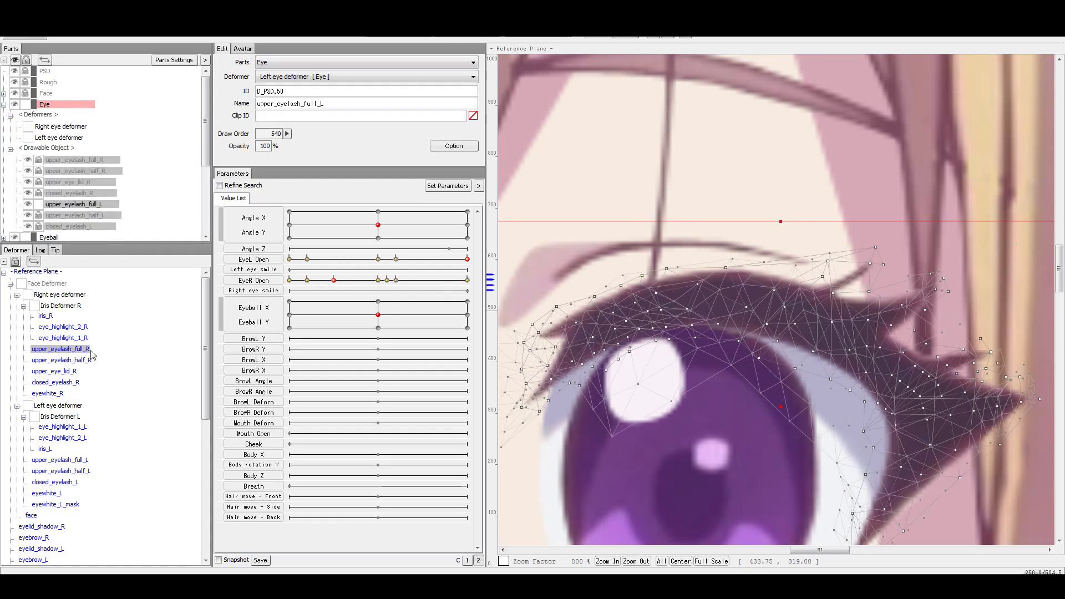
Inspect the iris and highlight objects under Iris Deformer R, ending on eye_highlight_2_R with both eyes in view.
left_click(66, 329)
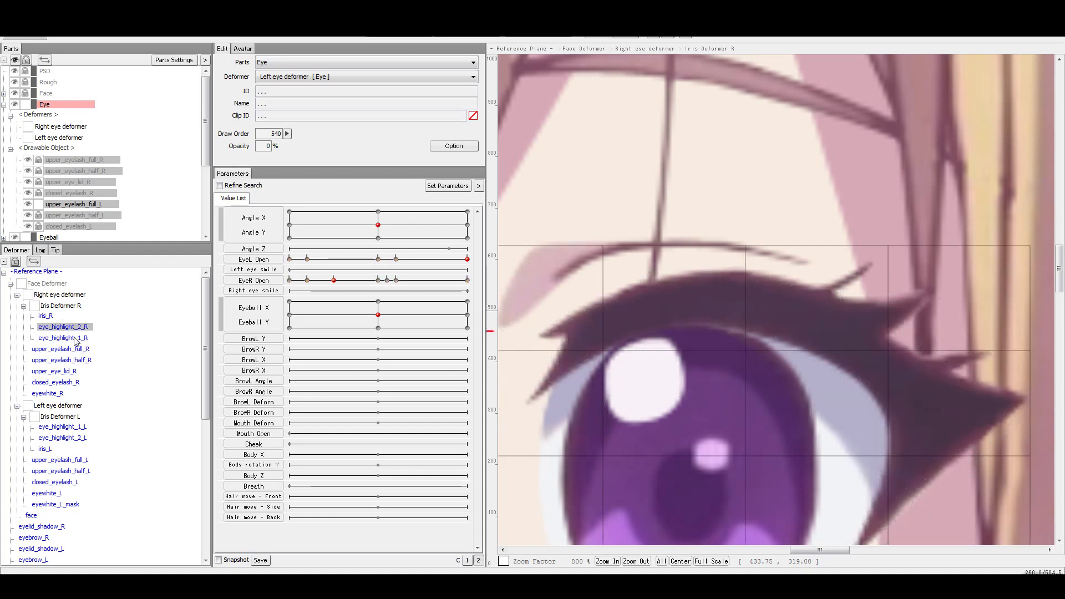
left_click(76, 339)
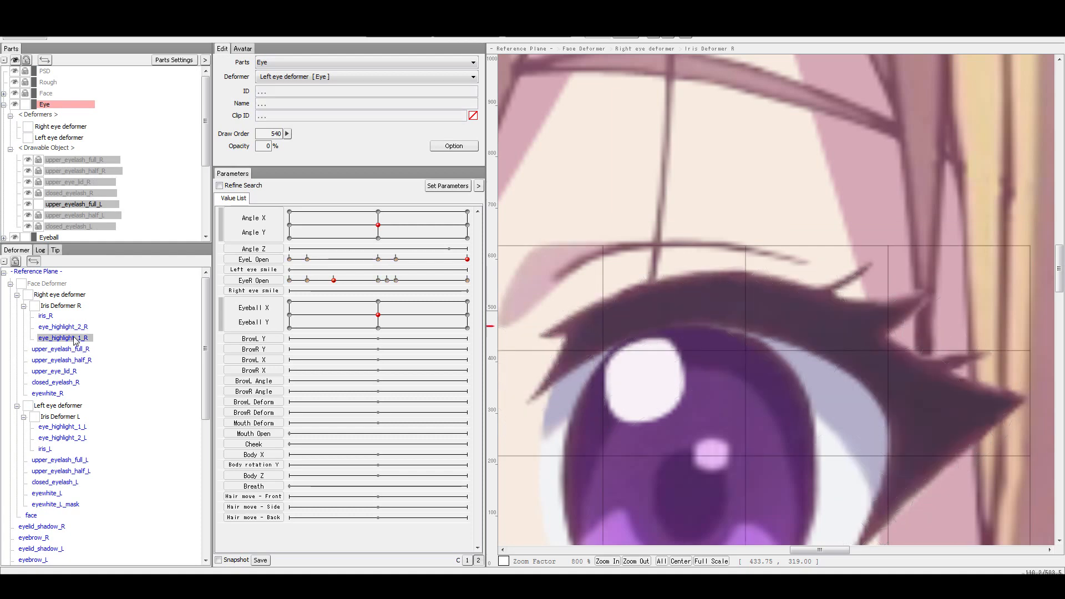
left_click(50, 319)
key("Down")
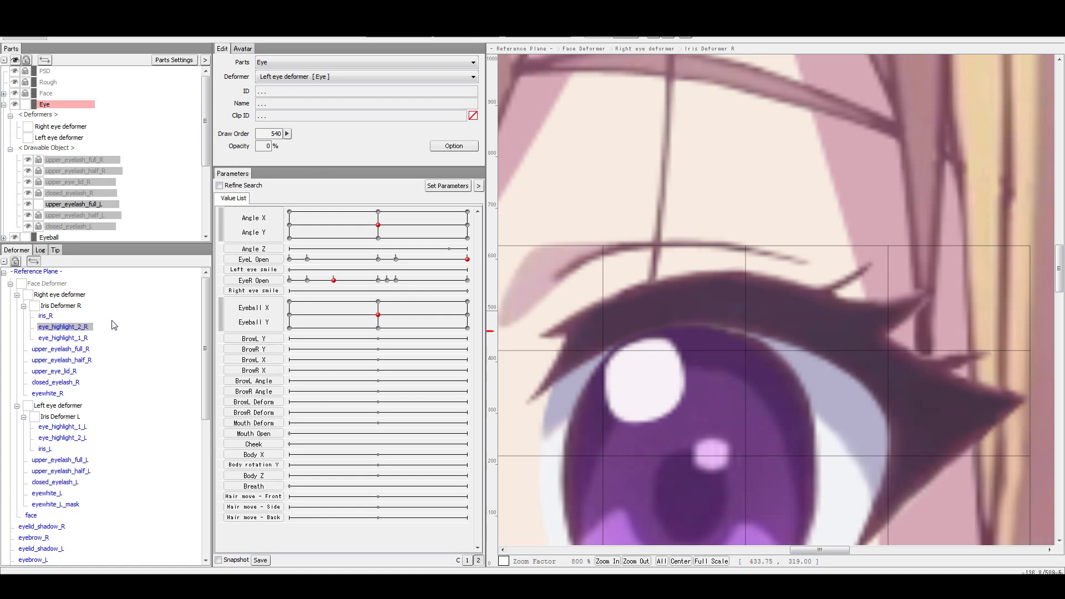
scroll(654, 364, "down", 5)
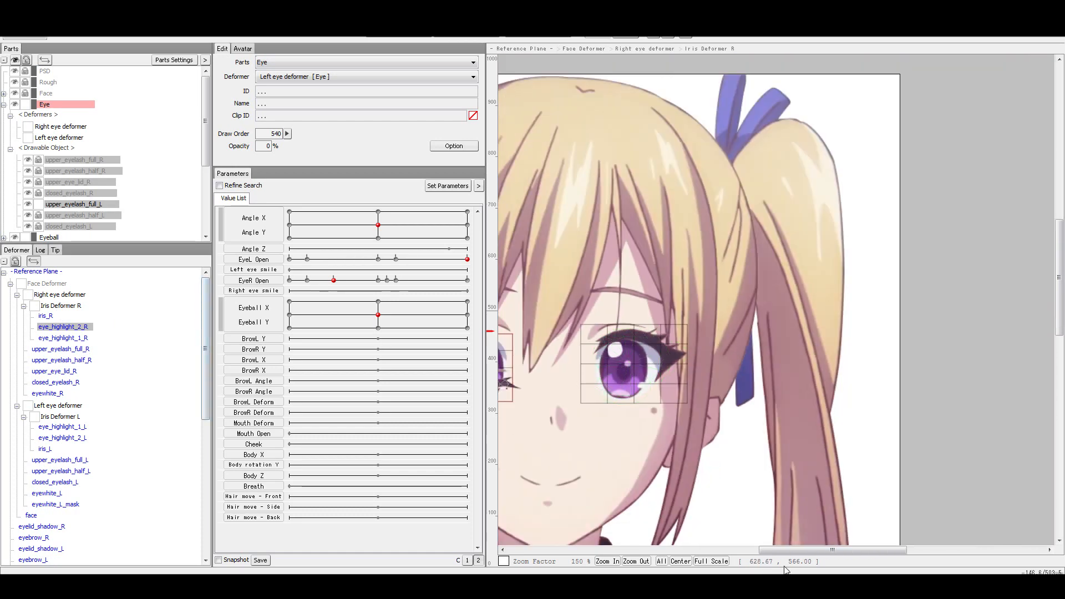
left_click_drag(823, 552, 782, 552)
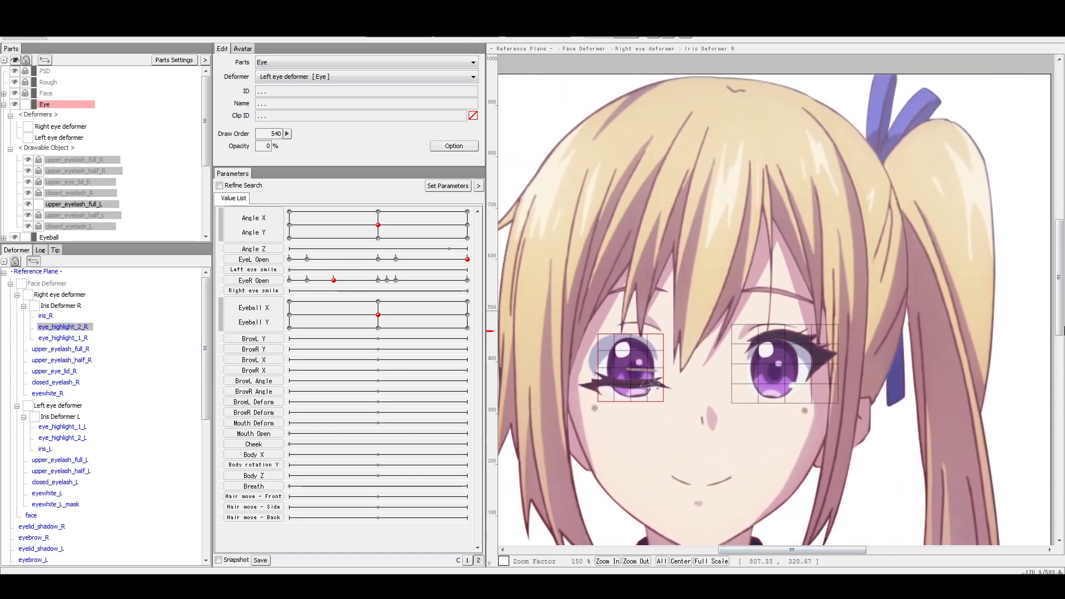
Set EyeR Open to 1.00 and move Angle Z back close to the middle of its range.
scroll(818, 335, "down", 3)
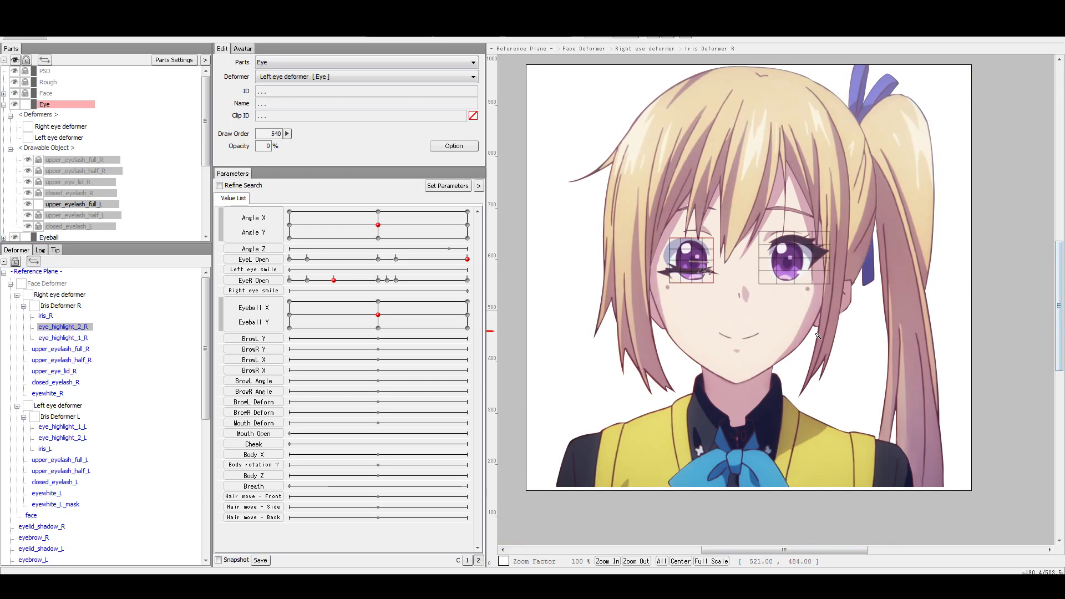
scroll(816, 335, "up", 1)
scroll(806, 305, "down", 1)
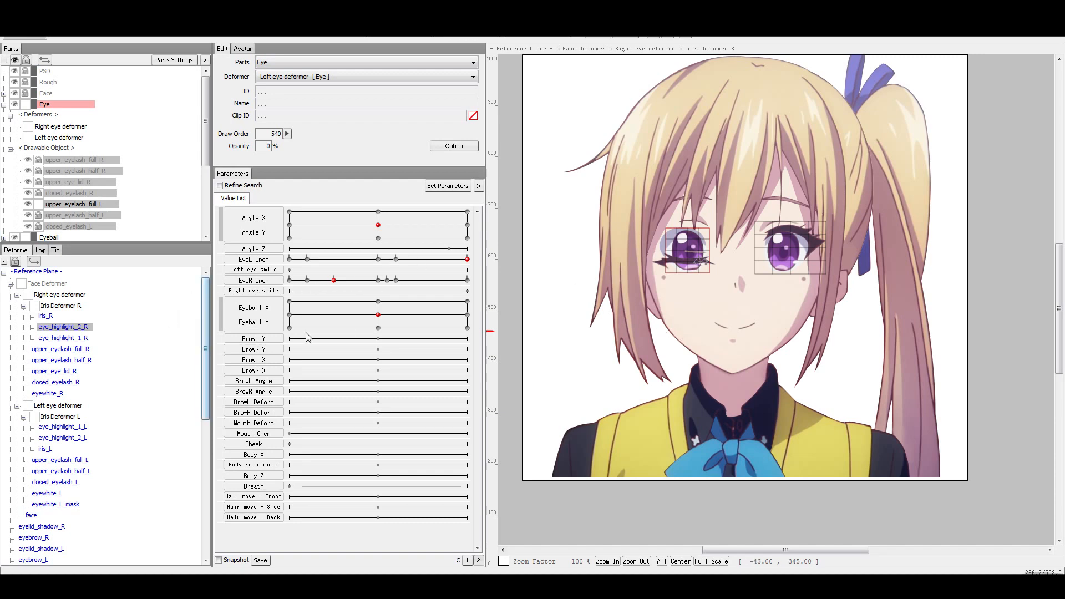
left_click_drag(334, 280, 468, 280)
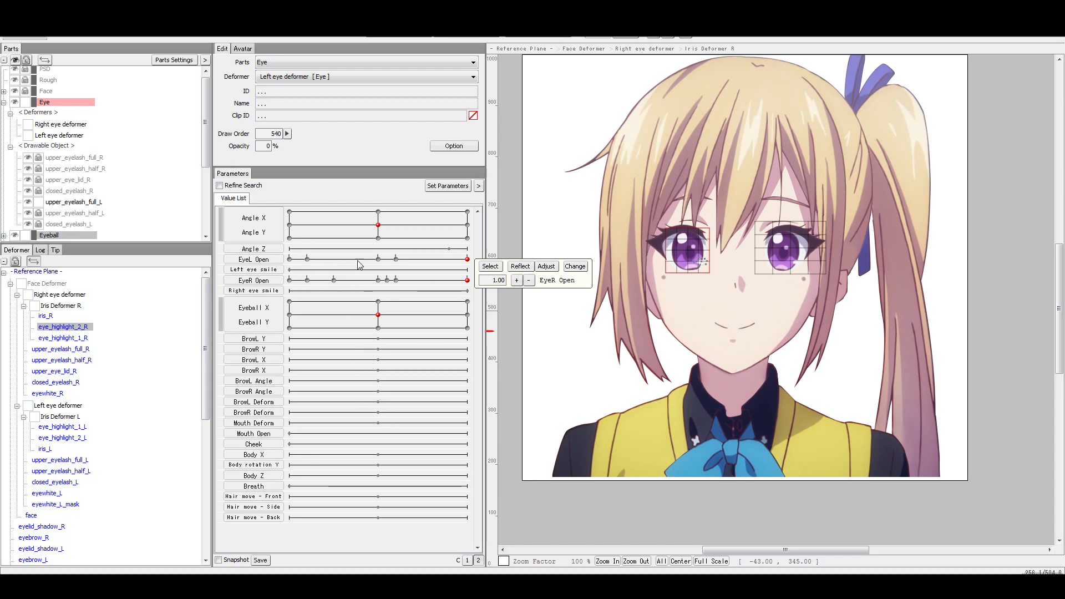
left_click_drag(381, 250, 331, 248)
left_click_drag(468, 241, 381, 259)
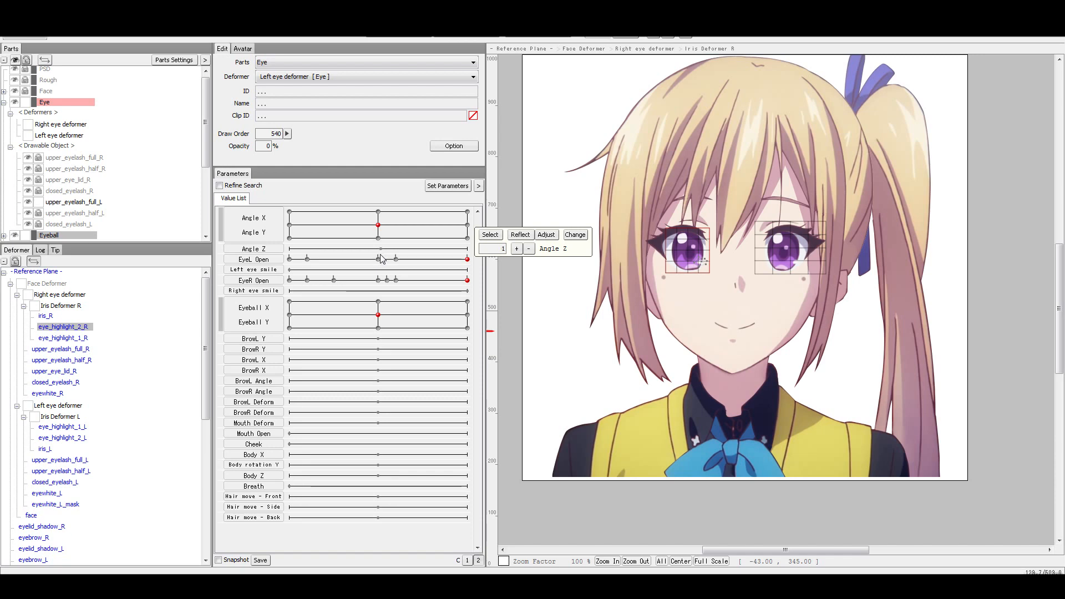
mouse_move(378, 254)
left_mouse_down()
mouse_move(358, 253)
mouse_move(388, 253)
mouse_move(366, 253)
mouse_move(379, 253)
left_mouse_up()
Select the Right eye deformer, and collapse and re-expand the Face Deformer branch in the deformer hierarchy.
left_click(78, 297)
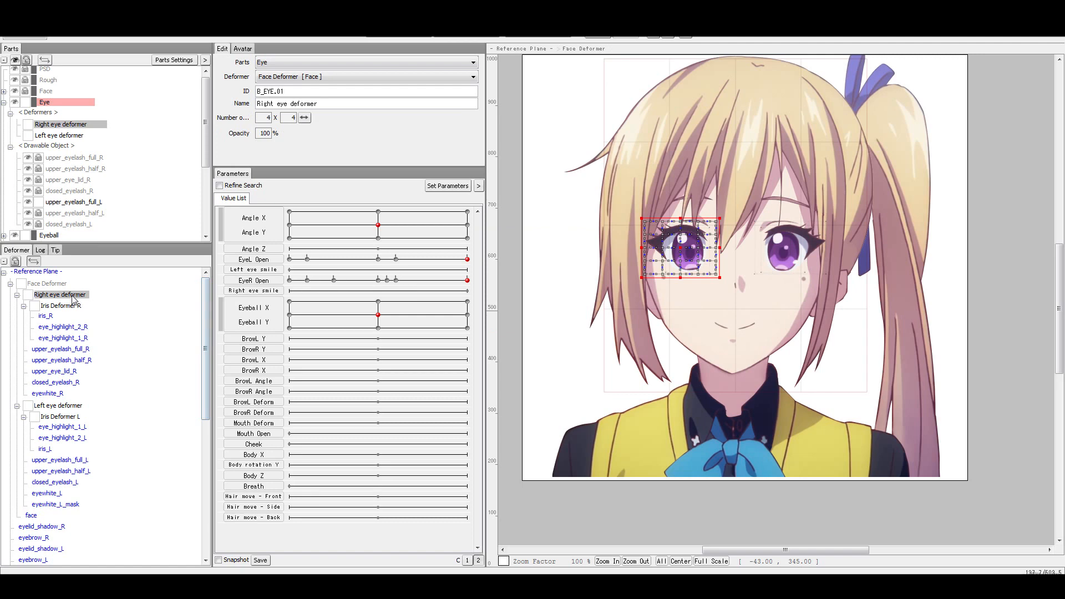
scroll(111, 149, "down", 1)
scroll(111, 148, "up", 1)
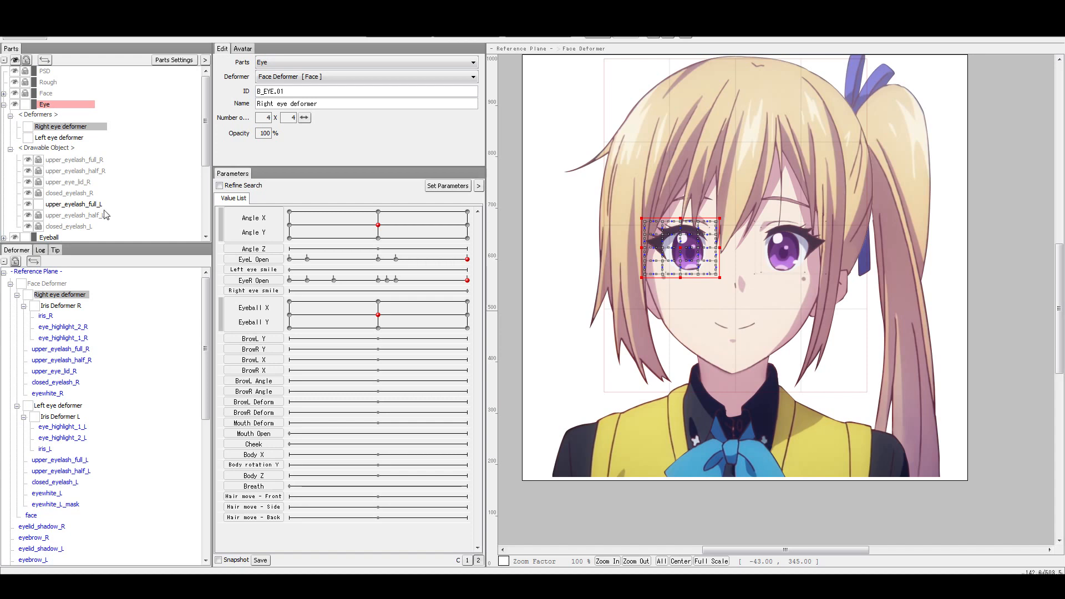
left_click(10, 284)
left_click(10, 284)
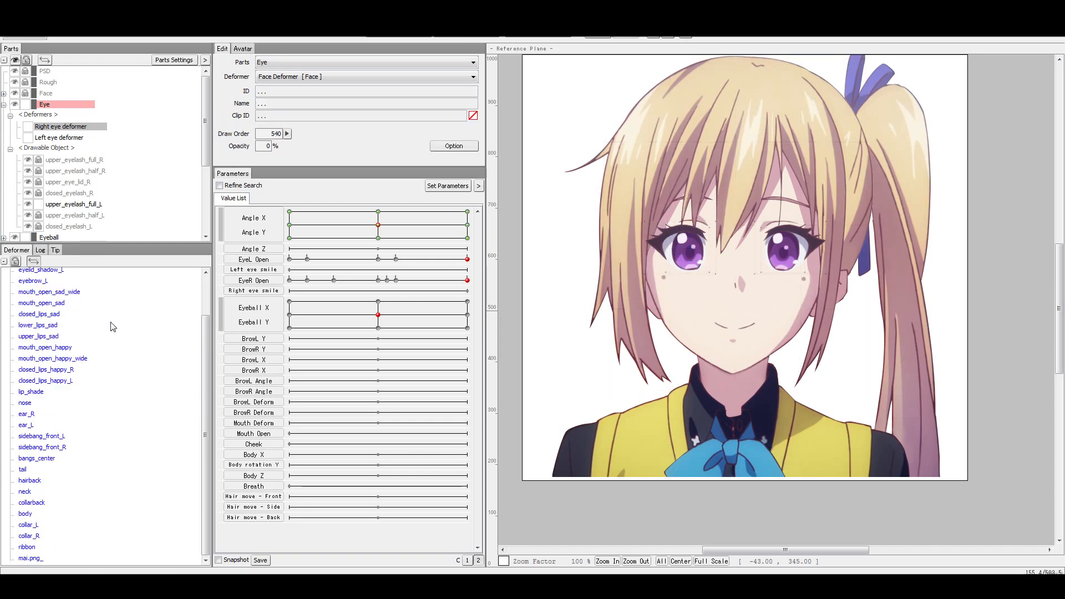
left_click(10, 284)
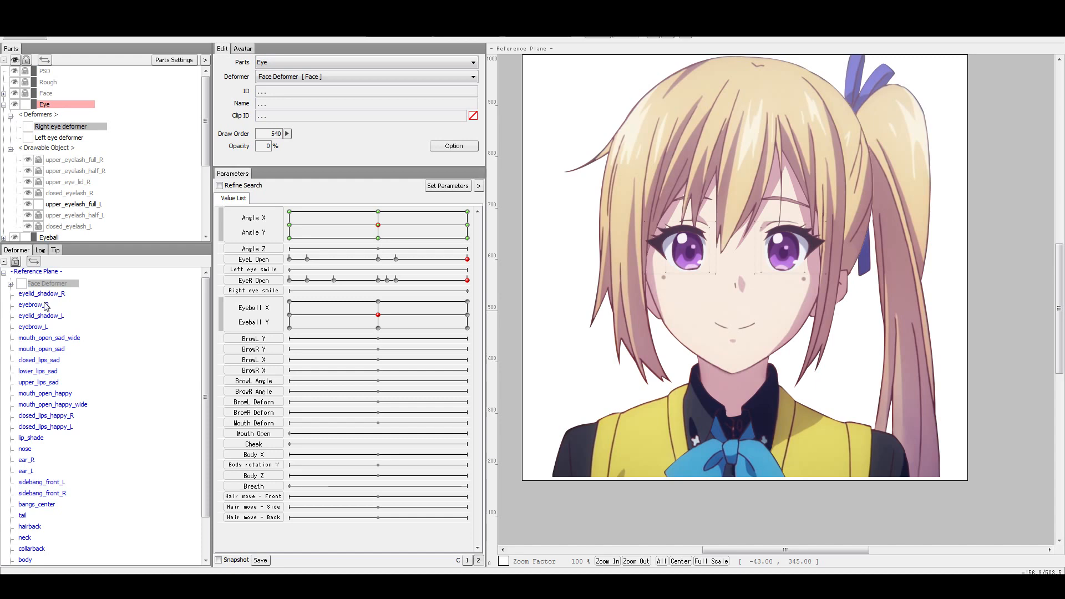
left_click(10, 284)
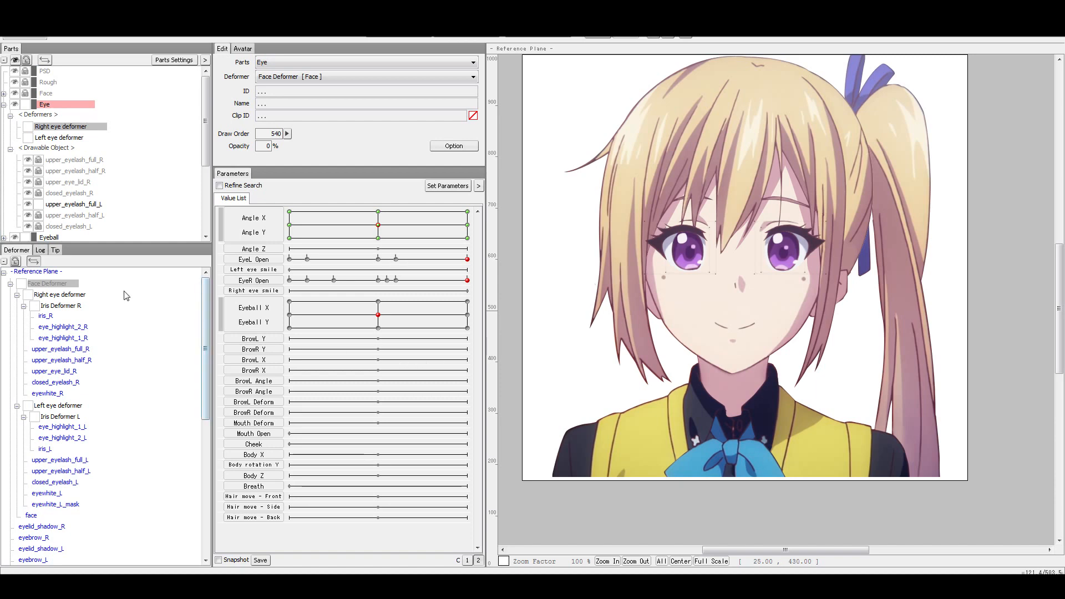
Inspect eye_highlight_2_R, upper_eyelash_full_R and upper_eyelash_half_R under the Right eye deformer, ending on upper_eyelash_half_R.
left_click(75, 327)
left_click(69, 349)
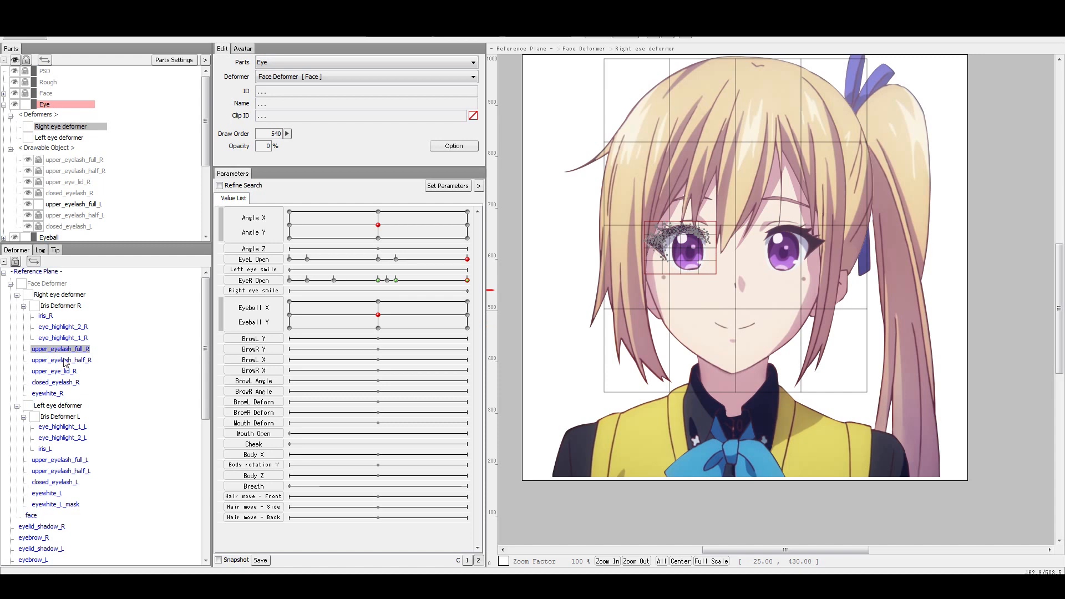
left_click(68, 360)
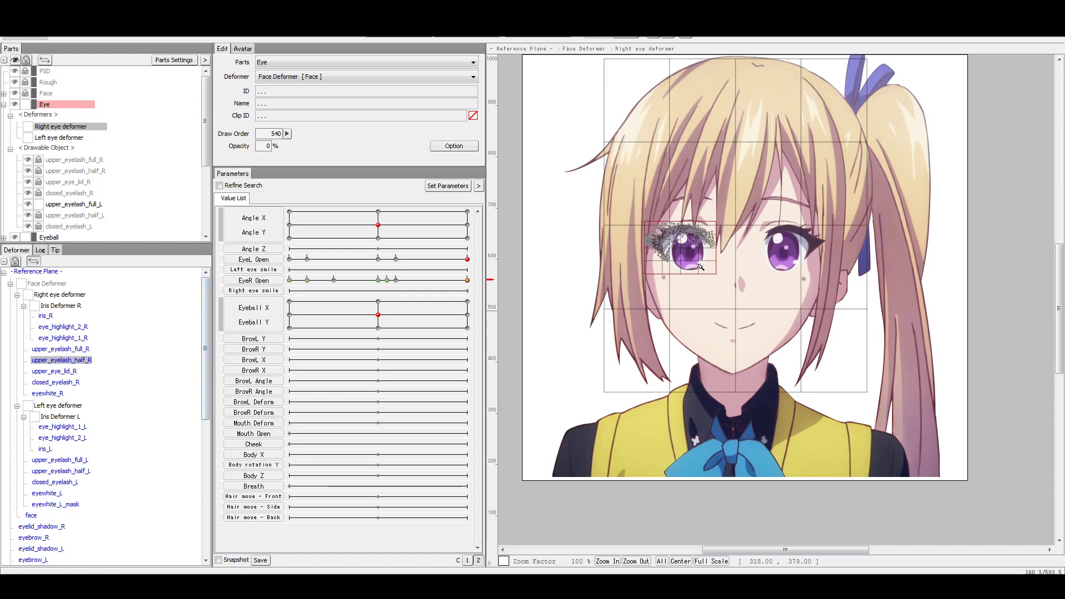
scroll(706, 243, "up", 1)
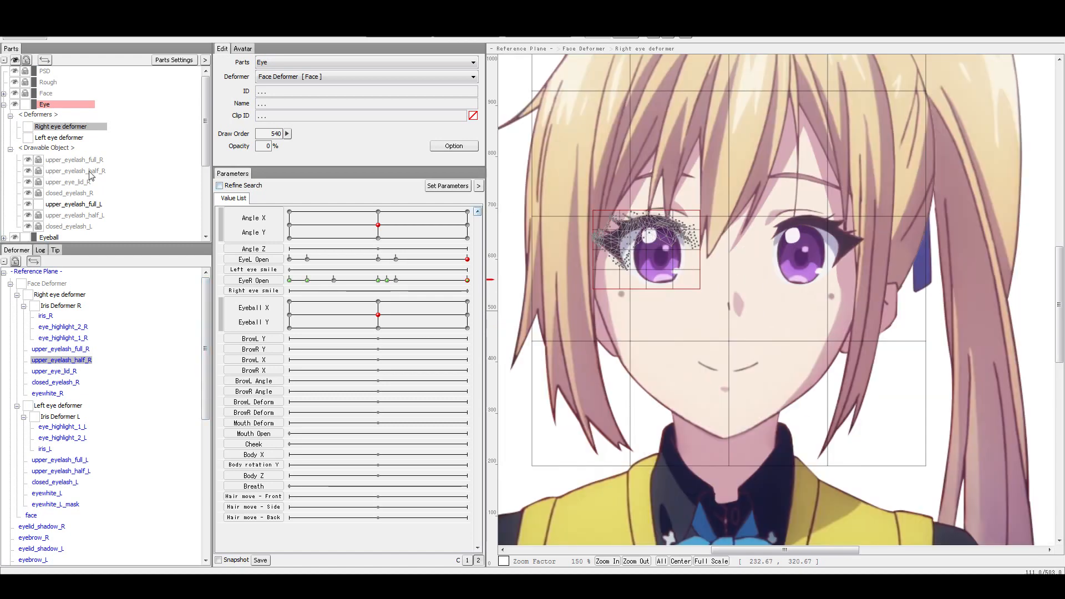
Clear the eyelash selection and select the iris_L mesh directly on the canvas at 300% zoom.
left_click(743, 265)
scroll(708, 248, "up", 1)
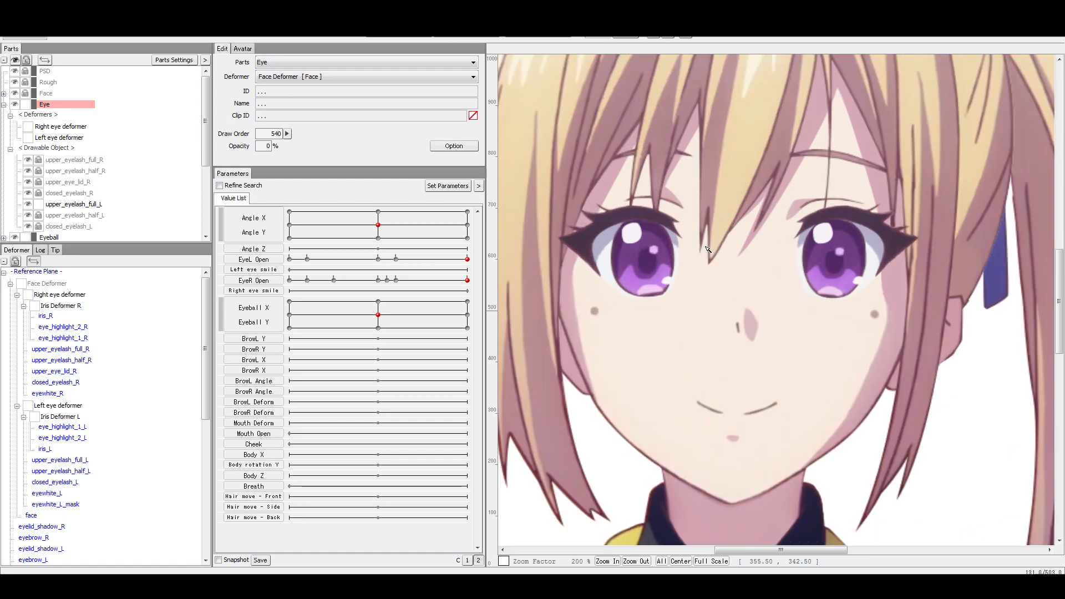
scroll(838, 269, "up", 1)
left_click(833, 259)
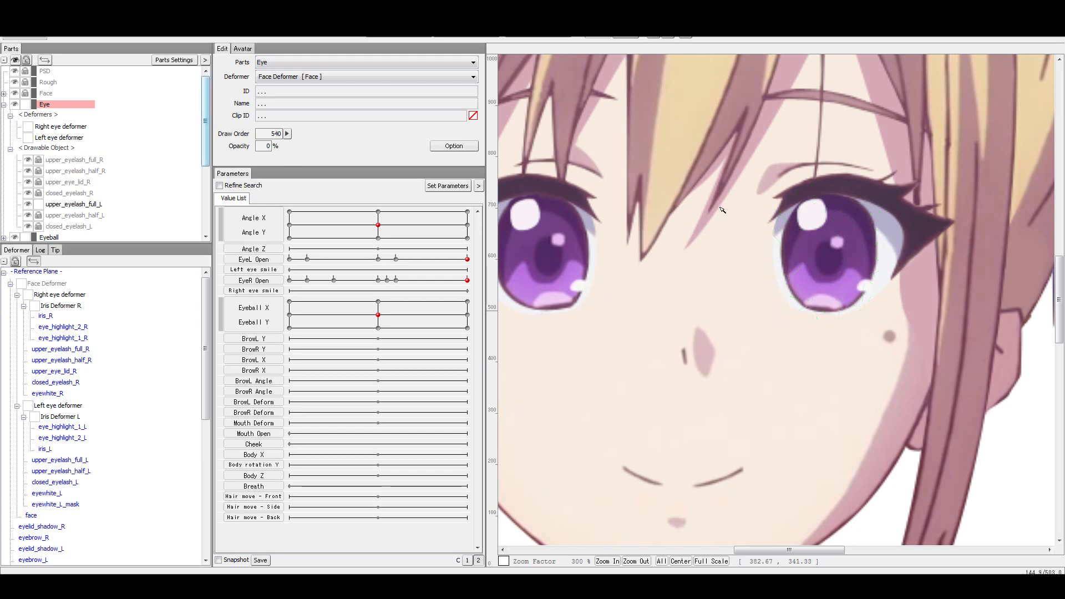
left_click(849, 241)
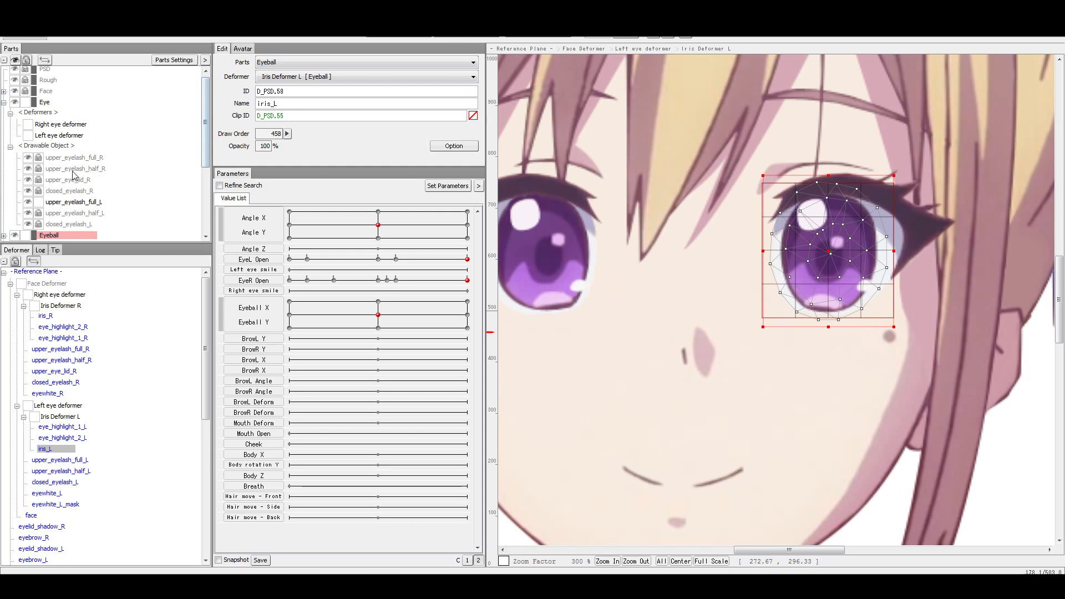
Collapse the parts list and the deformer hierarchy, and select iris_L on the canvas to locate it in both lists.
left_click(5, 61)
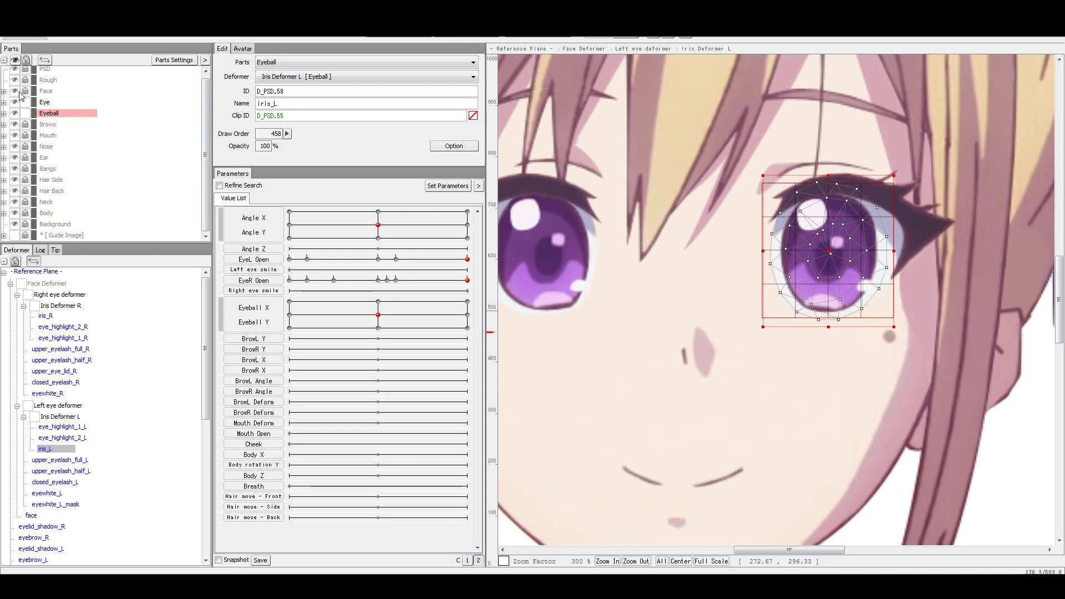
left_click(6, 273)
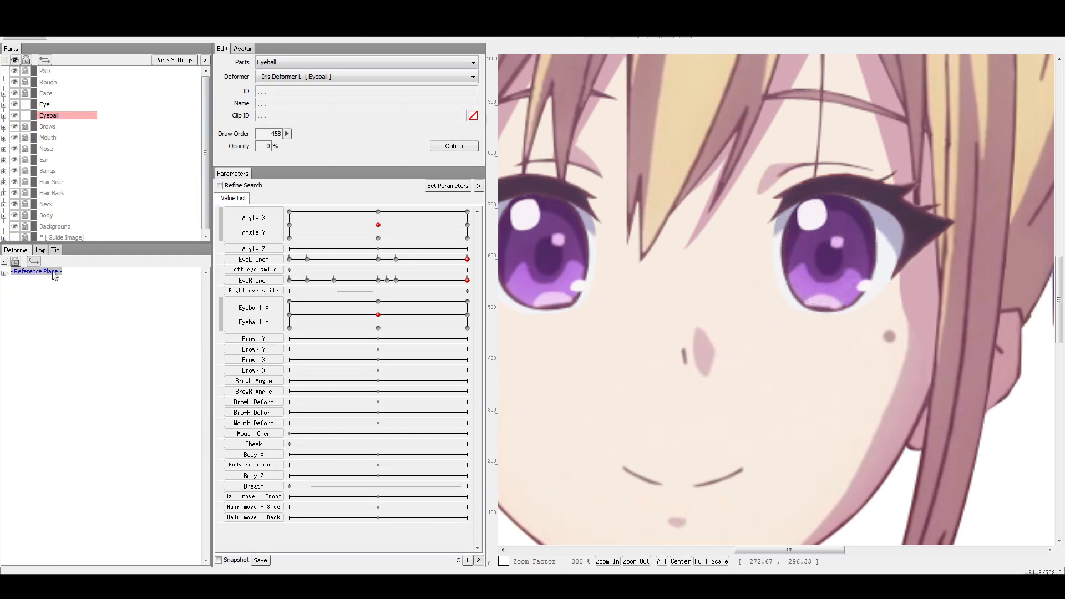
left_click(36, 259)
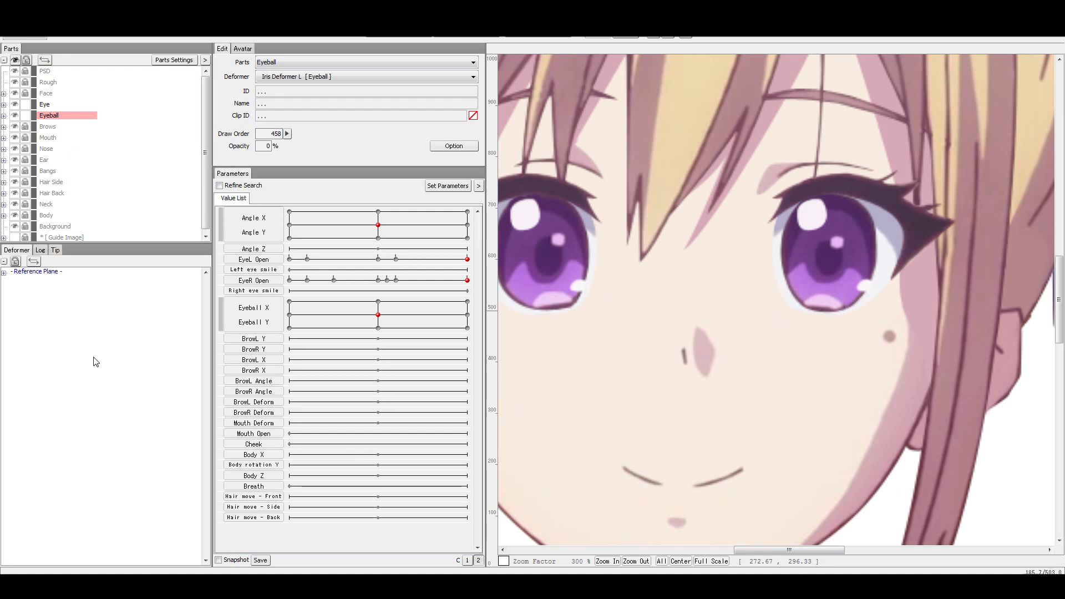
key("ctrl+z")
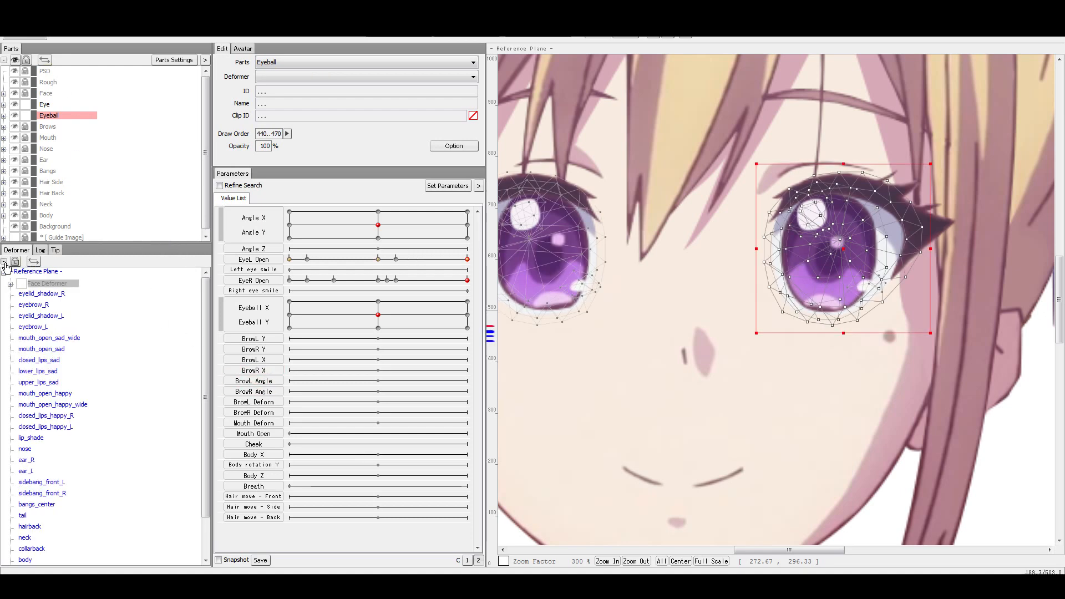
left_click(3, 261)
left_click(46, 62)
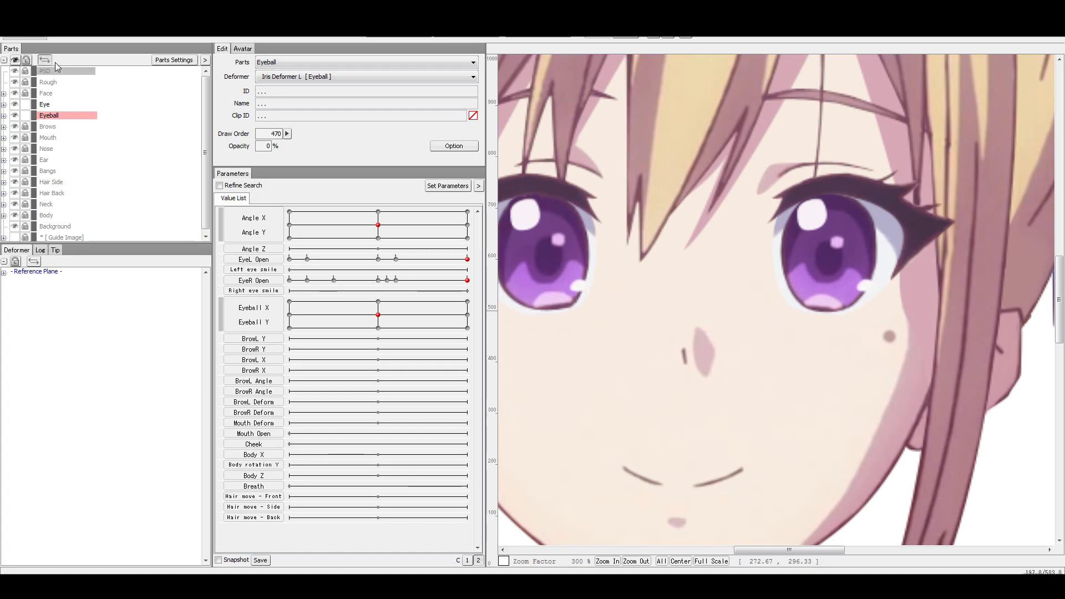
left_click(829, 252)
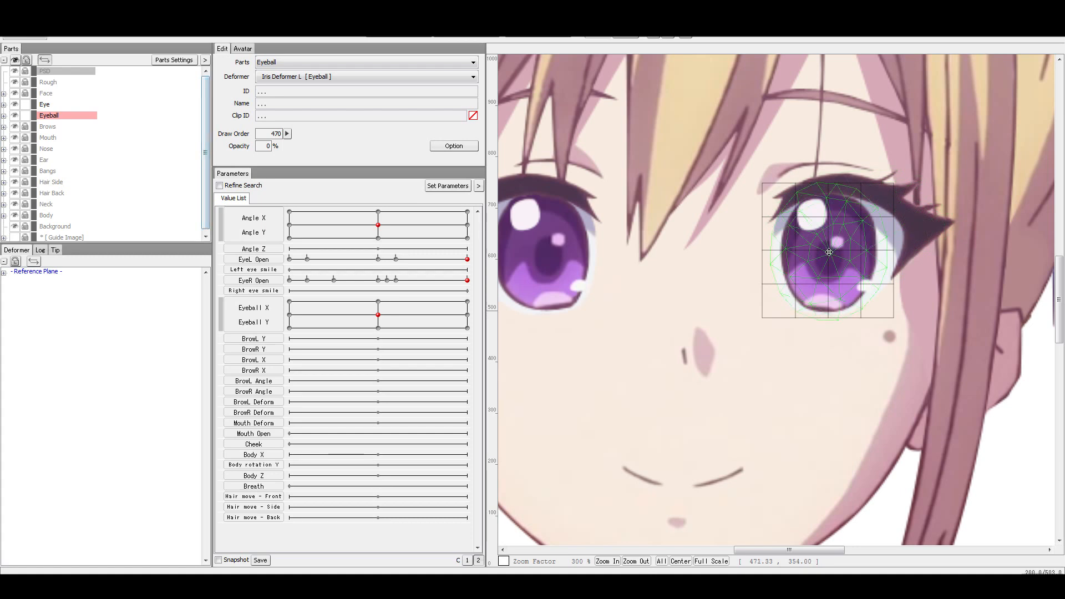
left_click(829, 253)
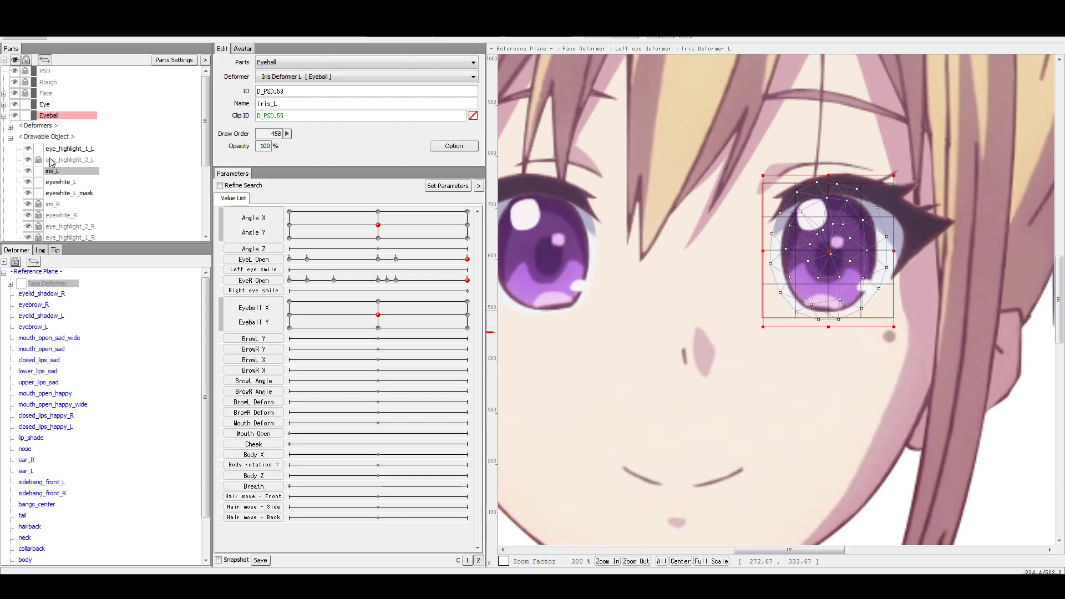
Collapse the parts list, expand Face Deformer and examine the right eye's highlights and upper_eyelash_full_R, ending on eye_highlight_2_R.
left_click(4, 60)
left_click(10, 284)
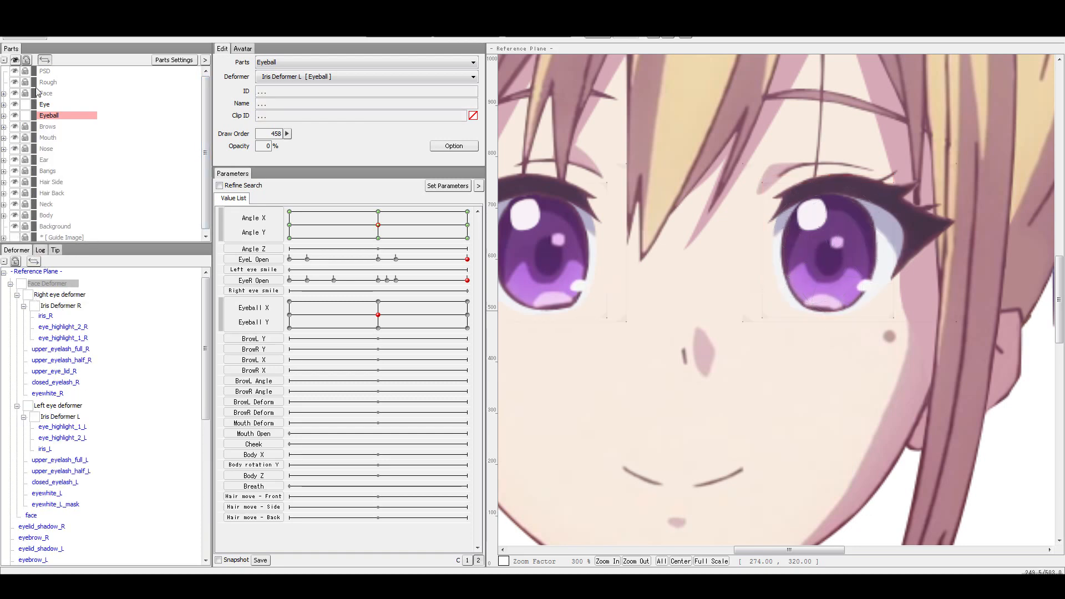
left_click(66, 328)
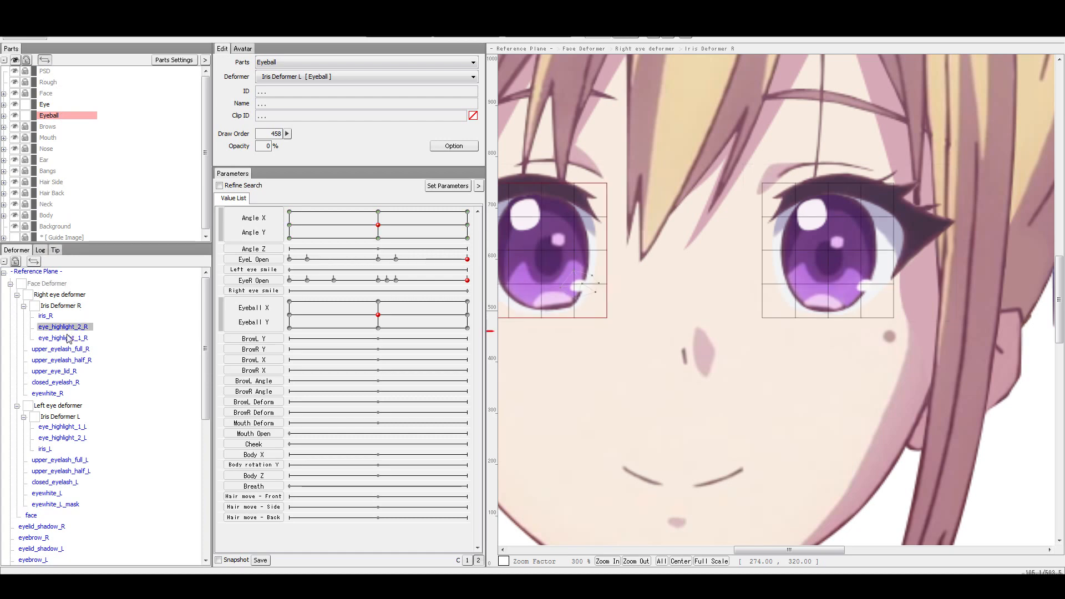
left_click(69, 349)
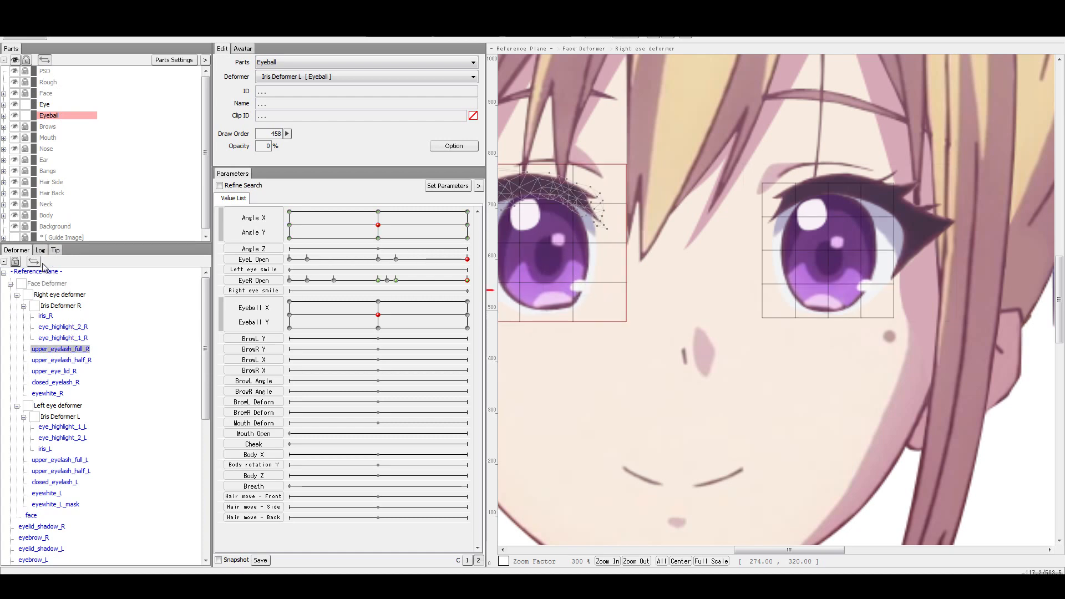
left_click(69, 327)
left_click(67, 339)
left_click(69, 349)
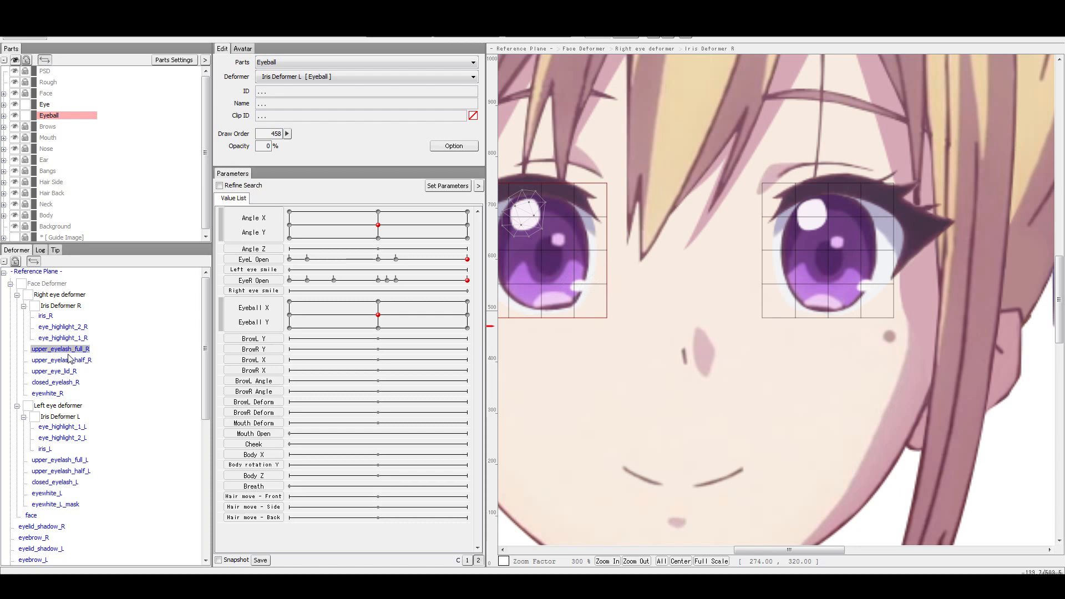
left_click(63, 327)
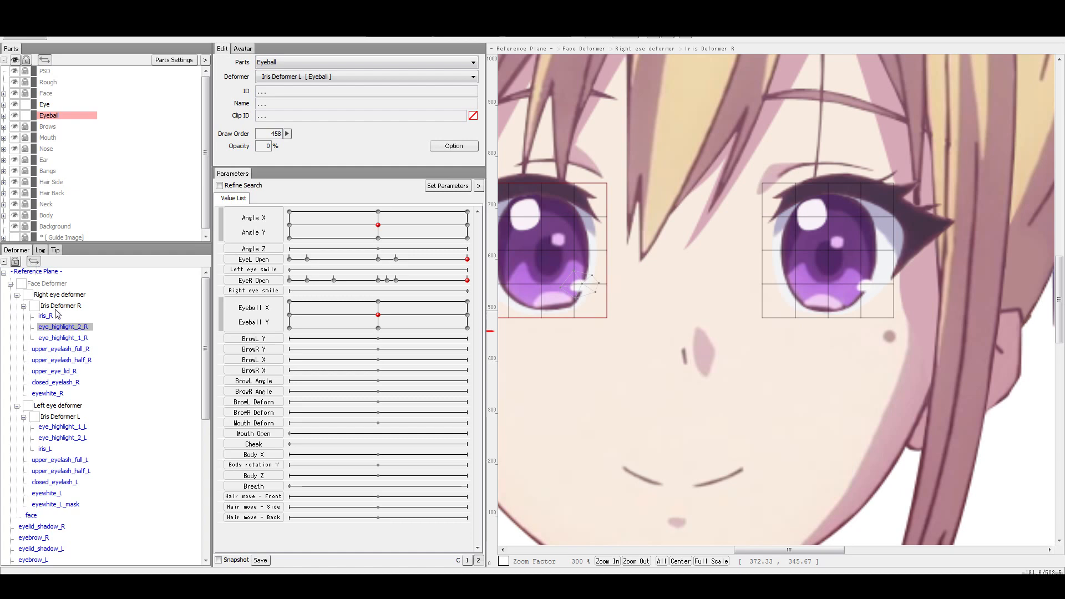
Collapse Face Deformer and the Reference Plane, and reveal iris_L in the hierarchy by selecting it on the canvas.
left_click(10, 285)
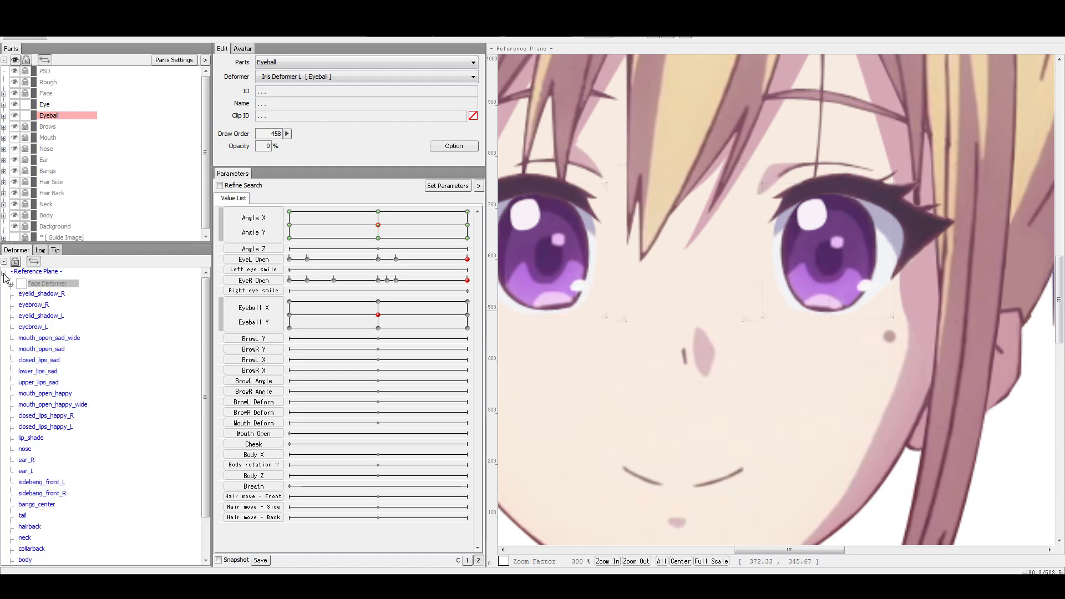
left_click(4, 272)
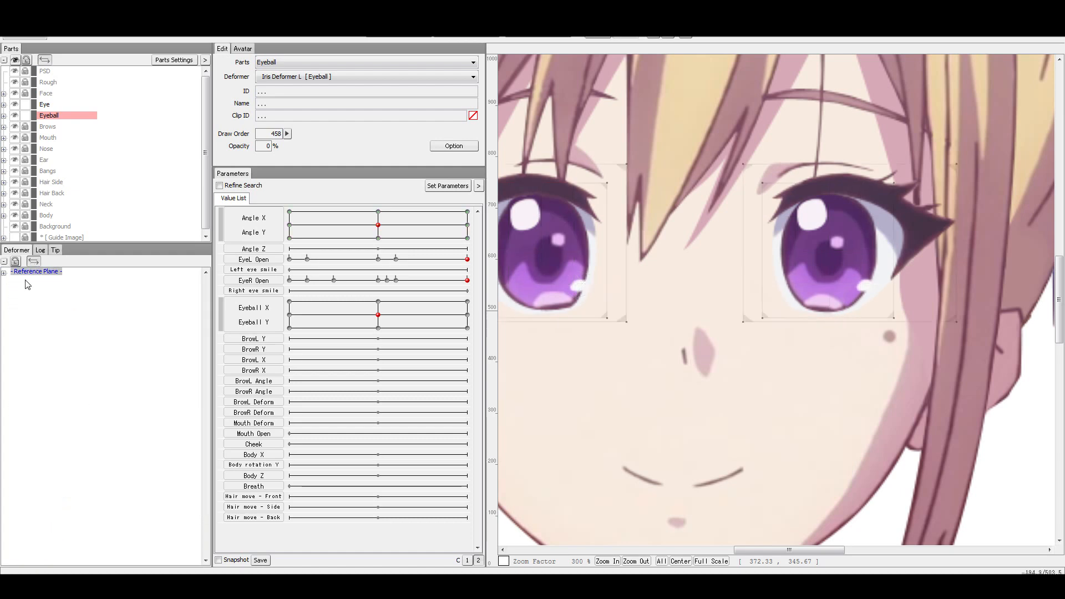
left_click(831, 251)
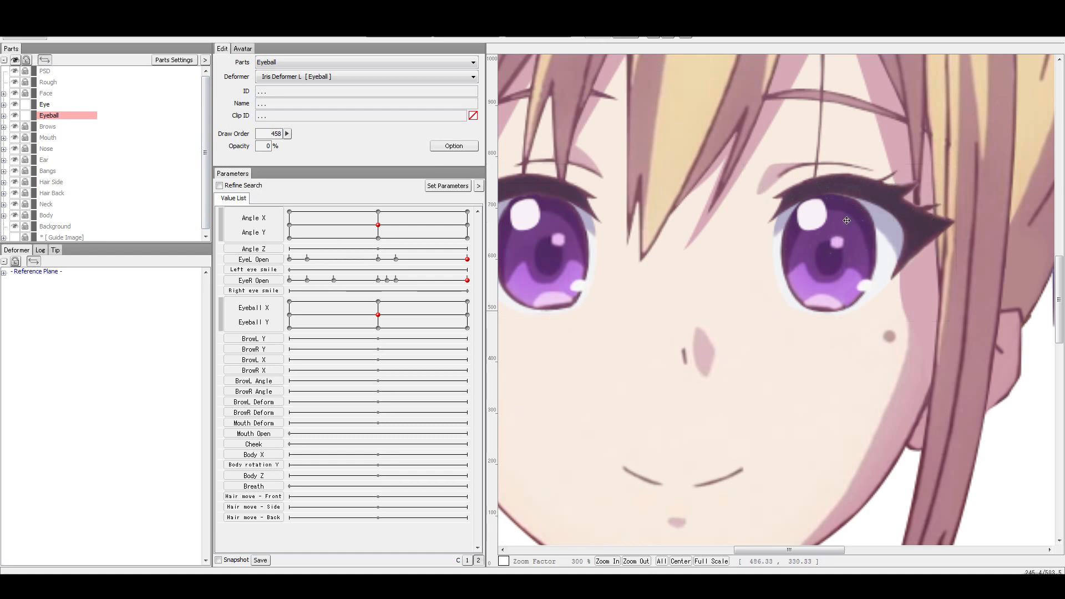
left_click(837, 251)
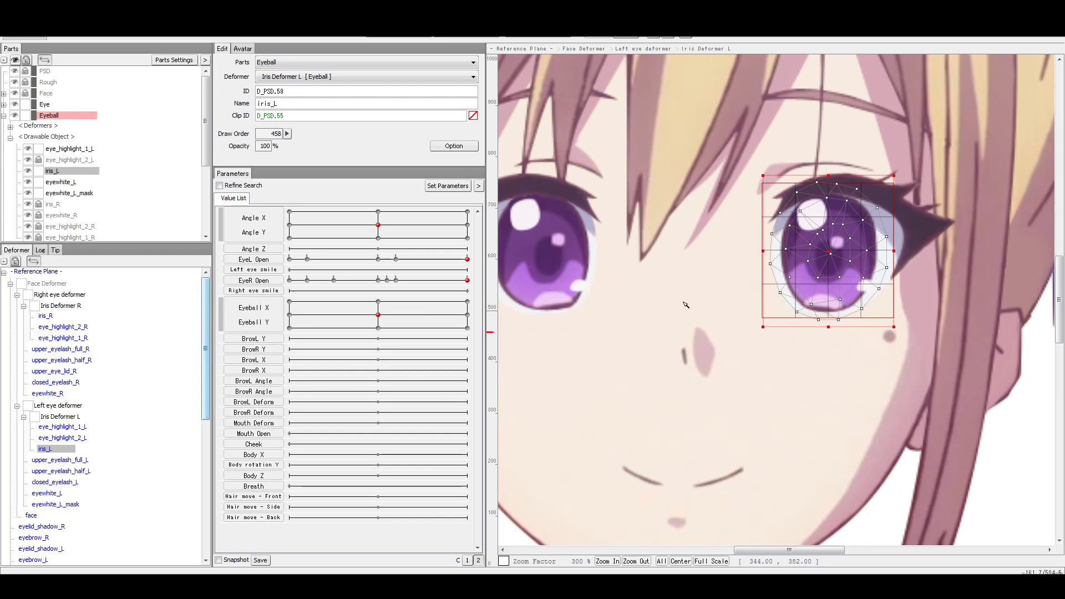
Deselect iris_L, view the left eye's large highlight at 400% and check the selection commands offered there.
left_click(704, 305)
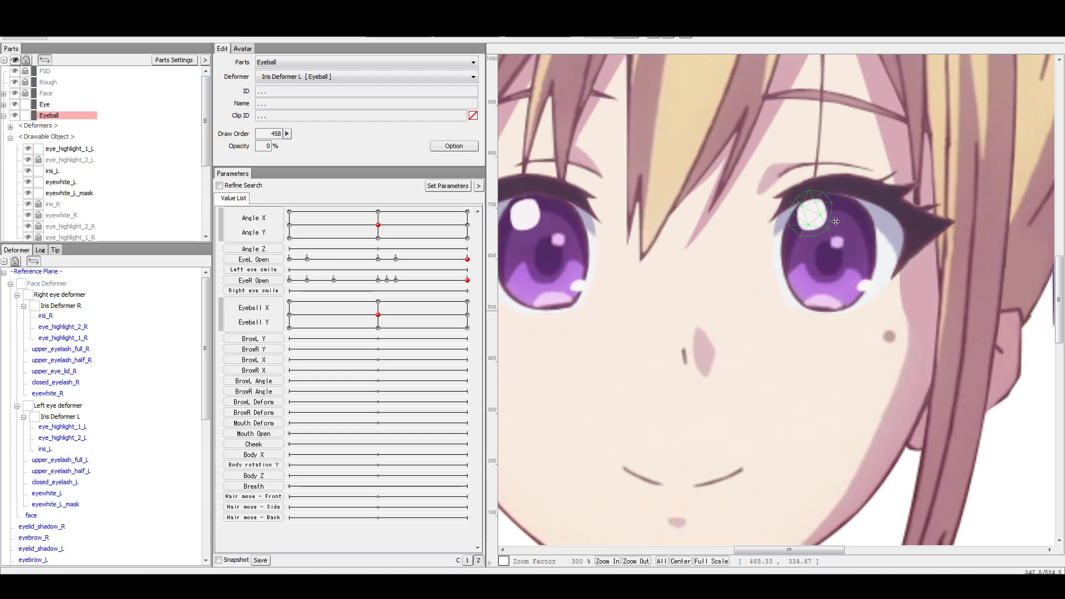
scroll(835, 221, "up", 1)
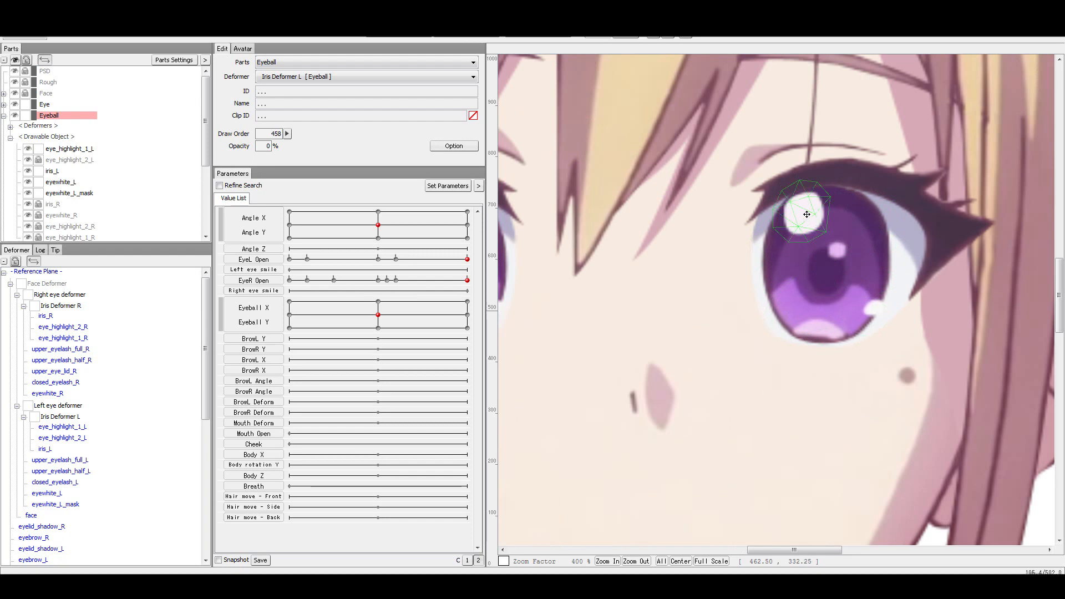
right_click(807, 208)
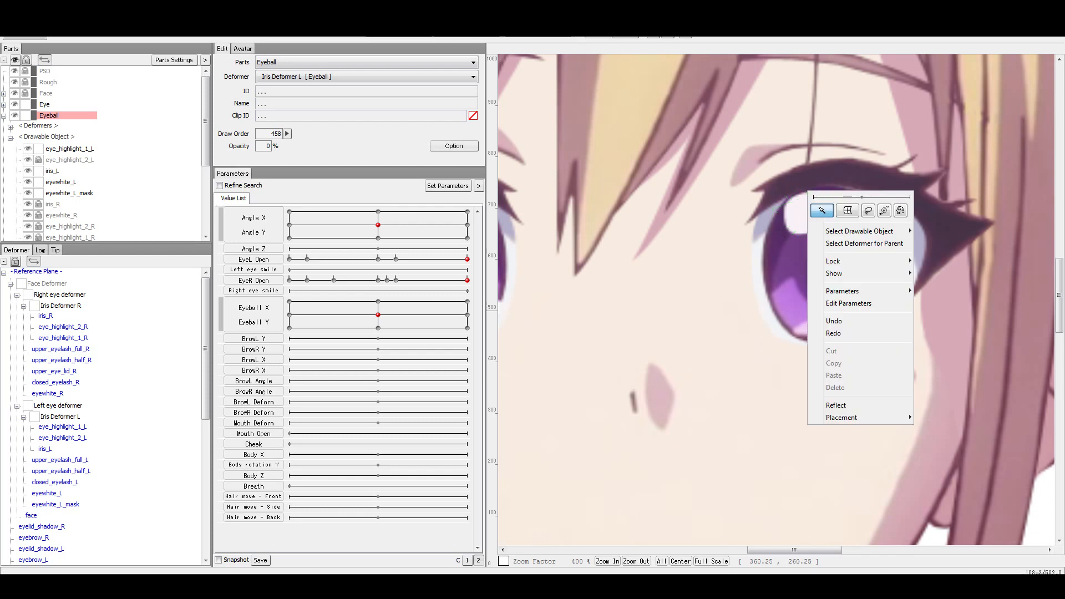
key("Escape")
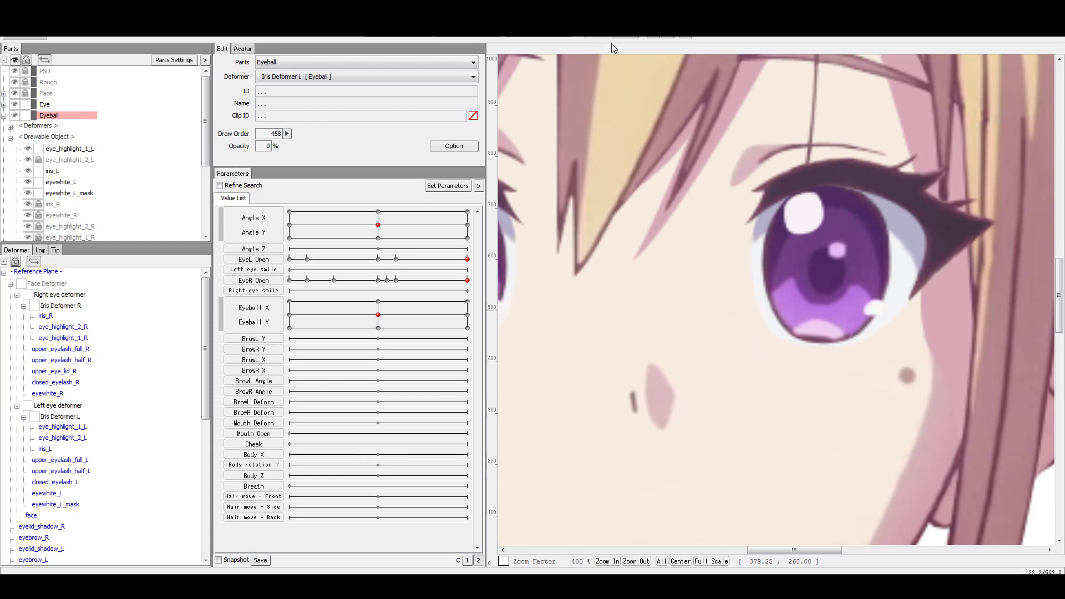
List the drawable objects stacked beneath the left eye's large highlight from the canvas.
right_click(811, 217)
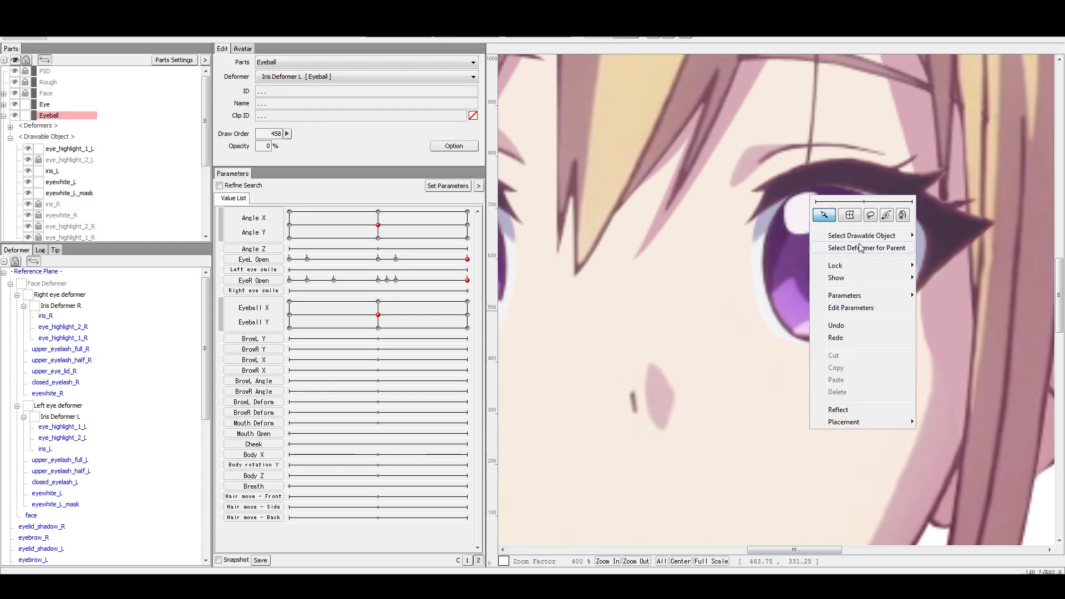
mouse_move(859, 239)
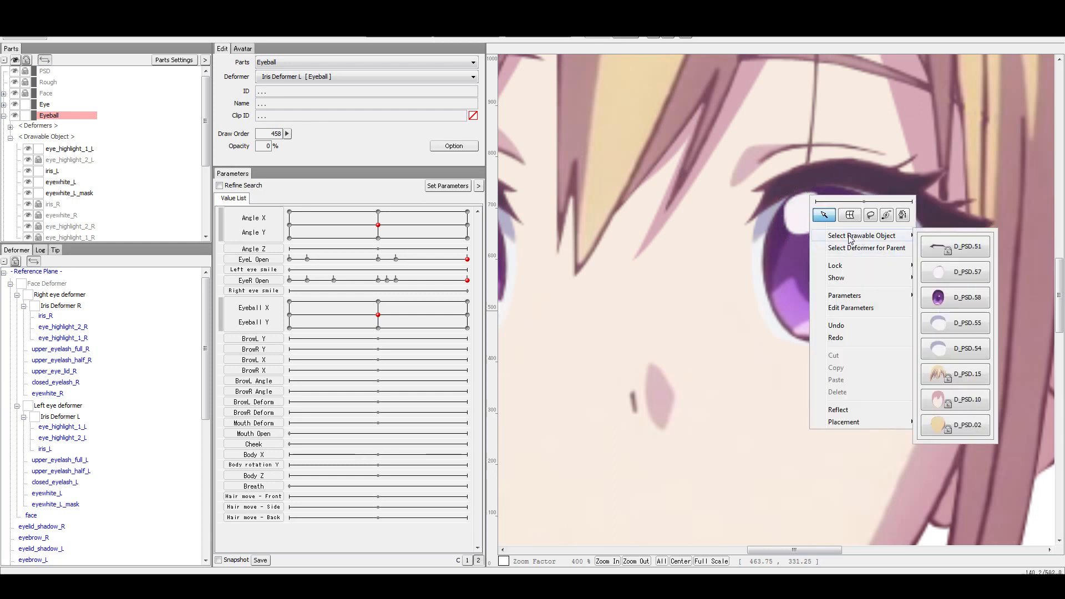
mouse_move(908, 240)
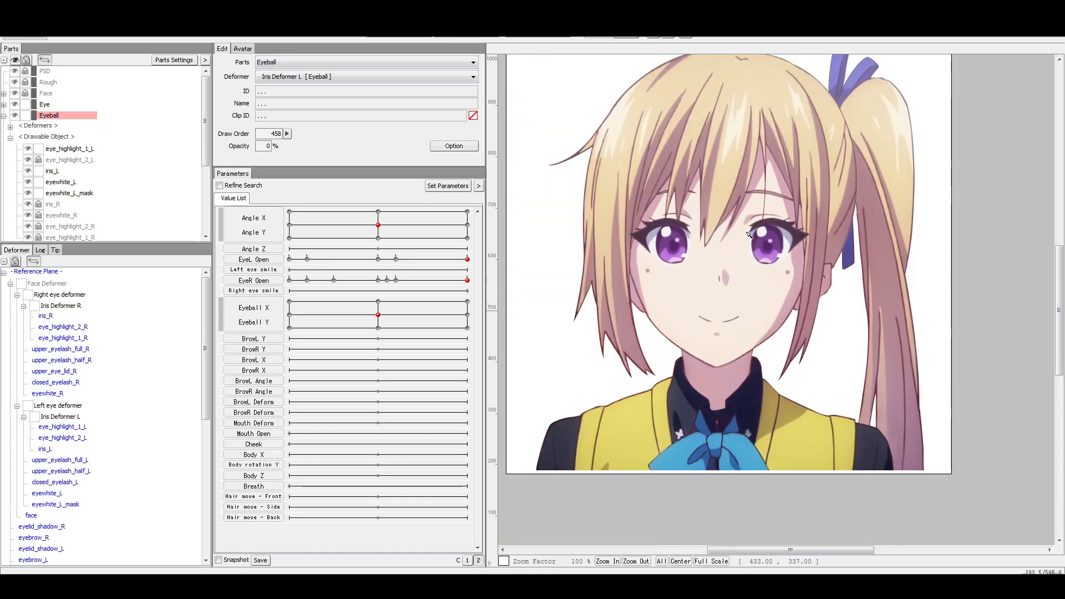
View the face at 150%, check the selection commands offered on the left iris, and dismiss them.
scroll(643, 116, "up", 1)
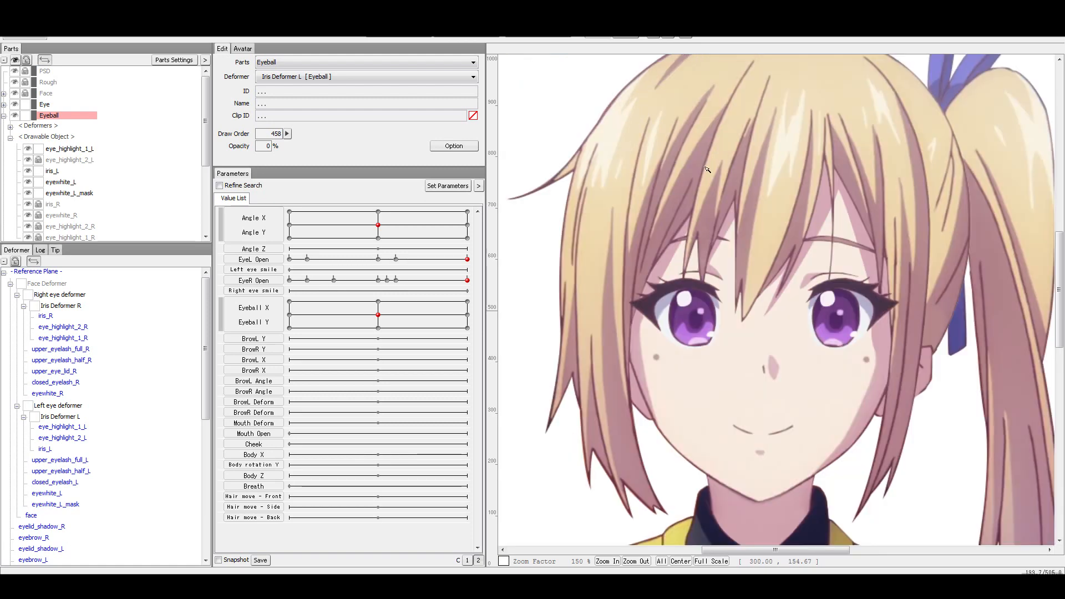
right_click(830, 301)
mouse_move(879, 351)
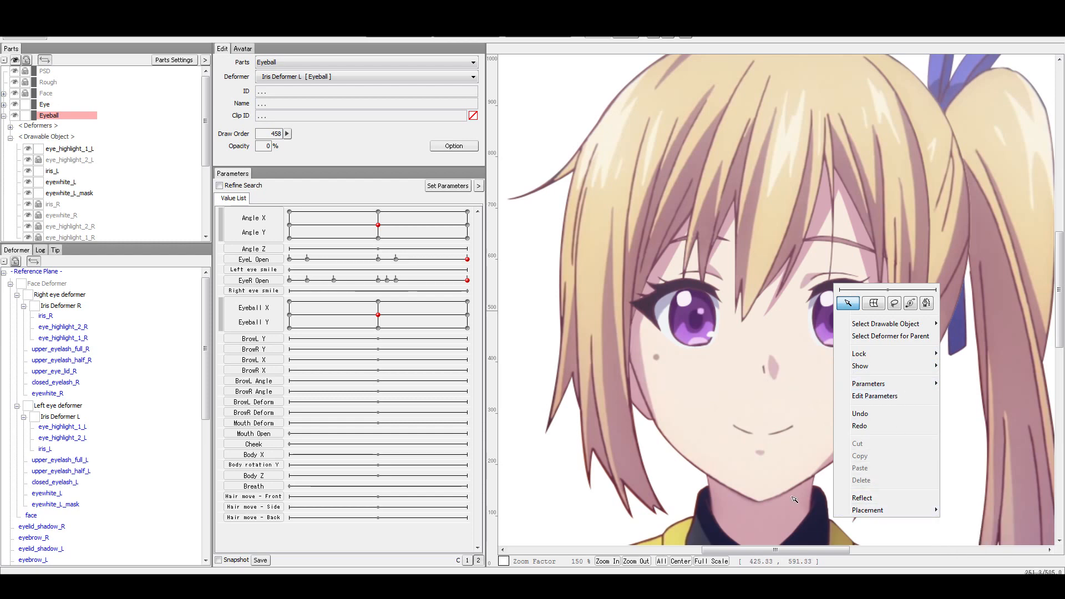
left_click(729, 354)
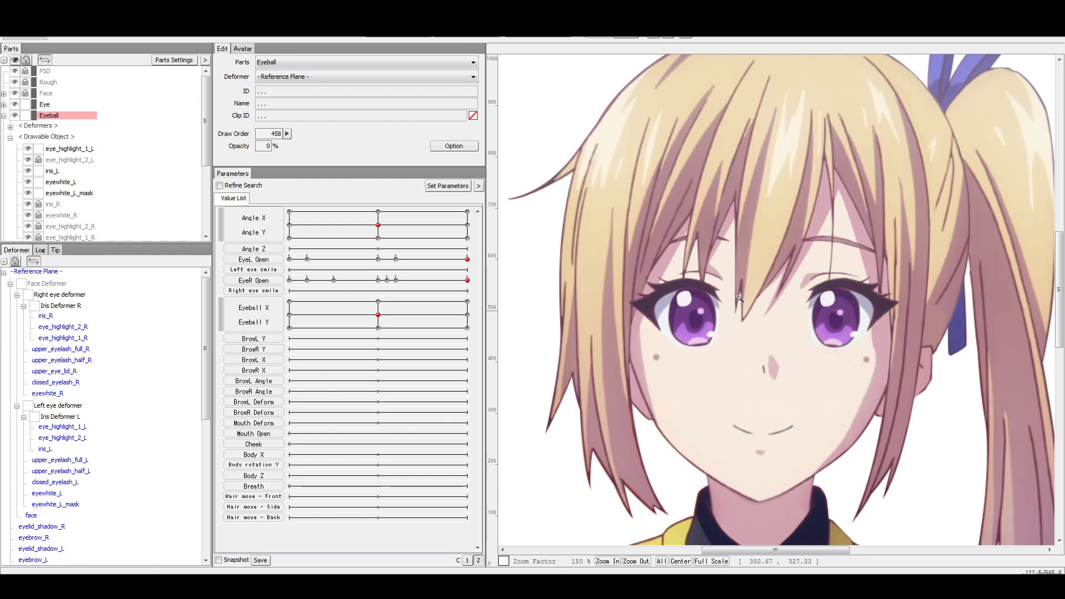
Point out both irises on the canvas and set Eyeball X to 0.03 with Eyeball Y at 0.00.
left_click(840, 321)
left_click(688, 300)
mouse_move(378, 315)
left_mouse_down()
mouse_move(351, 288)
mouse_move(385, 317)
left_mouse_up()
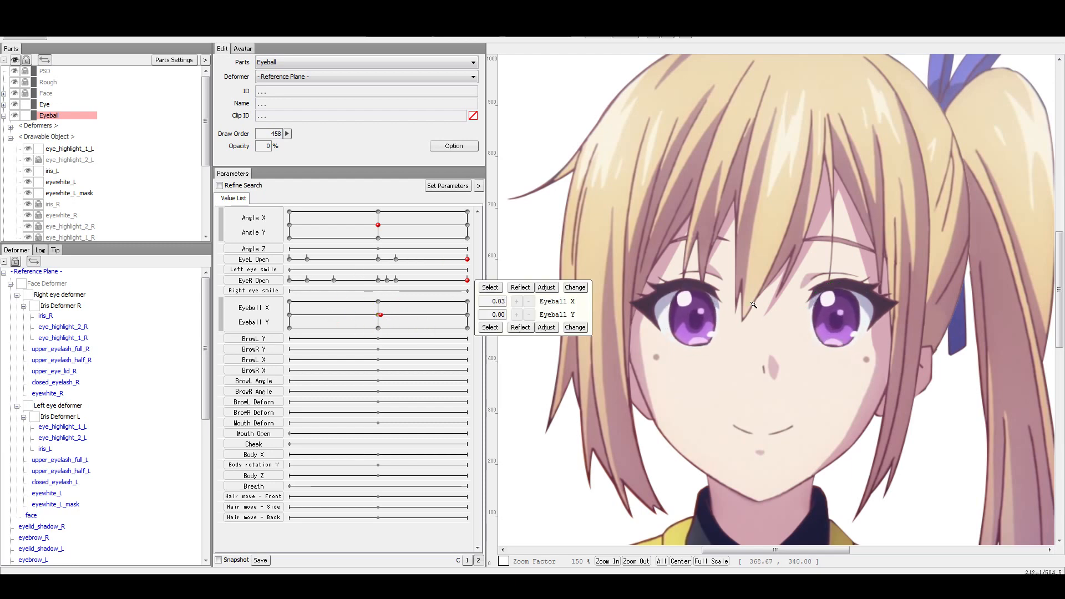